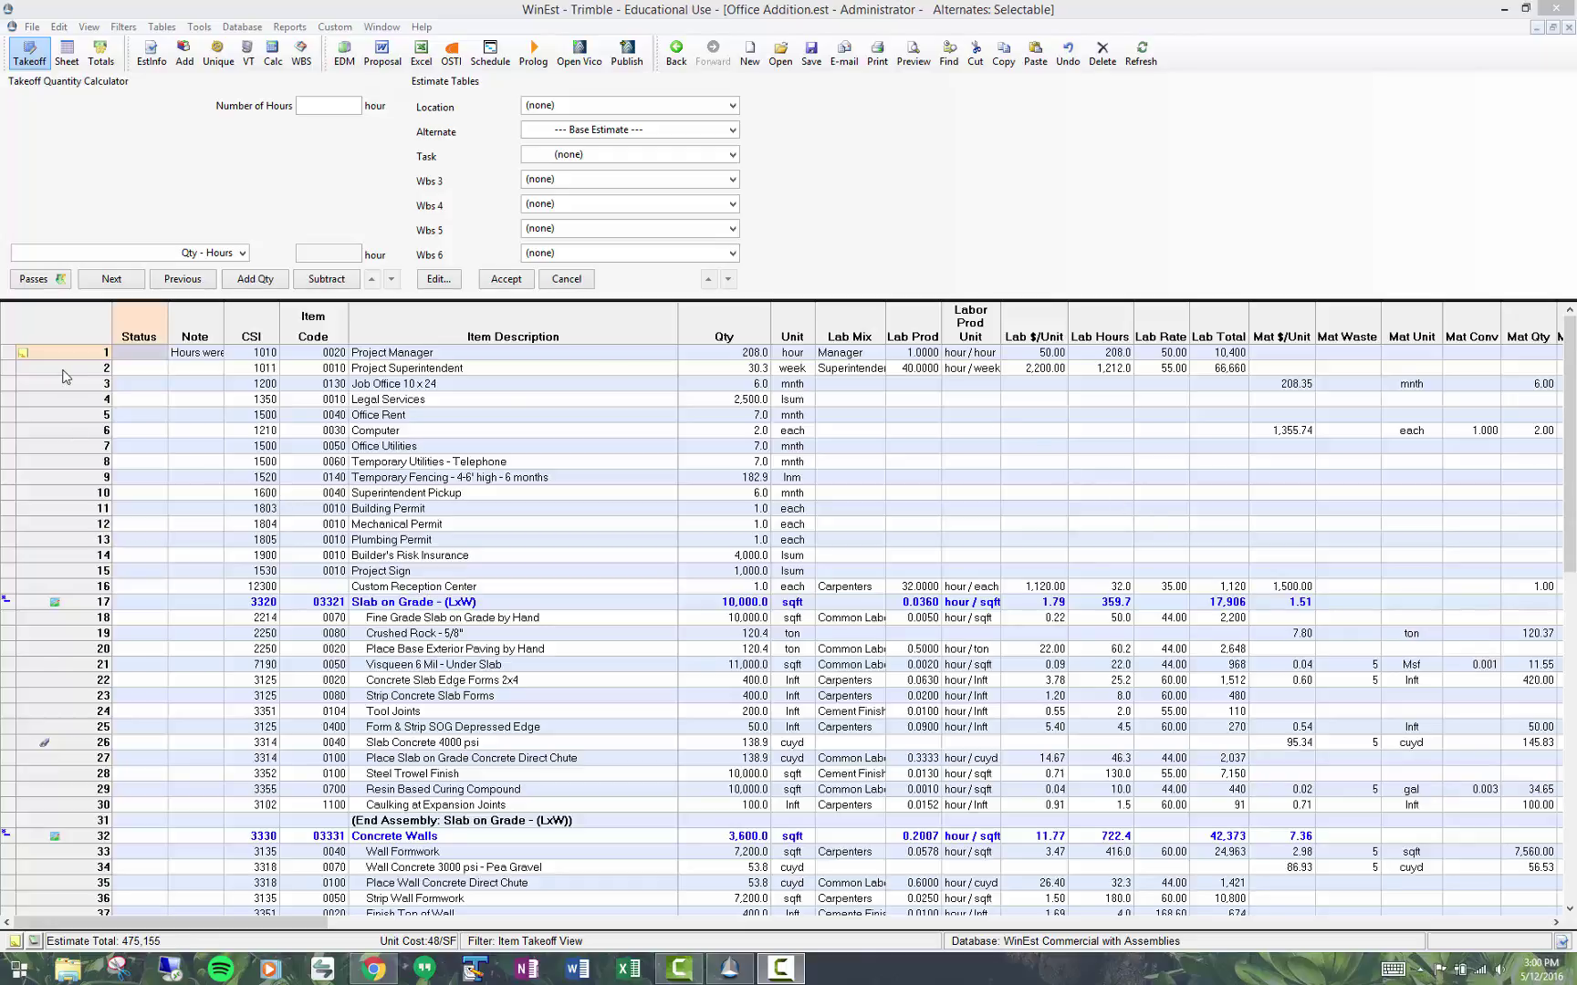
# Step: Review the existing hours note on the Project Manager item
pyautogui.click(64, 361)
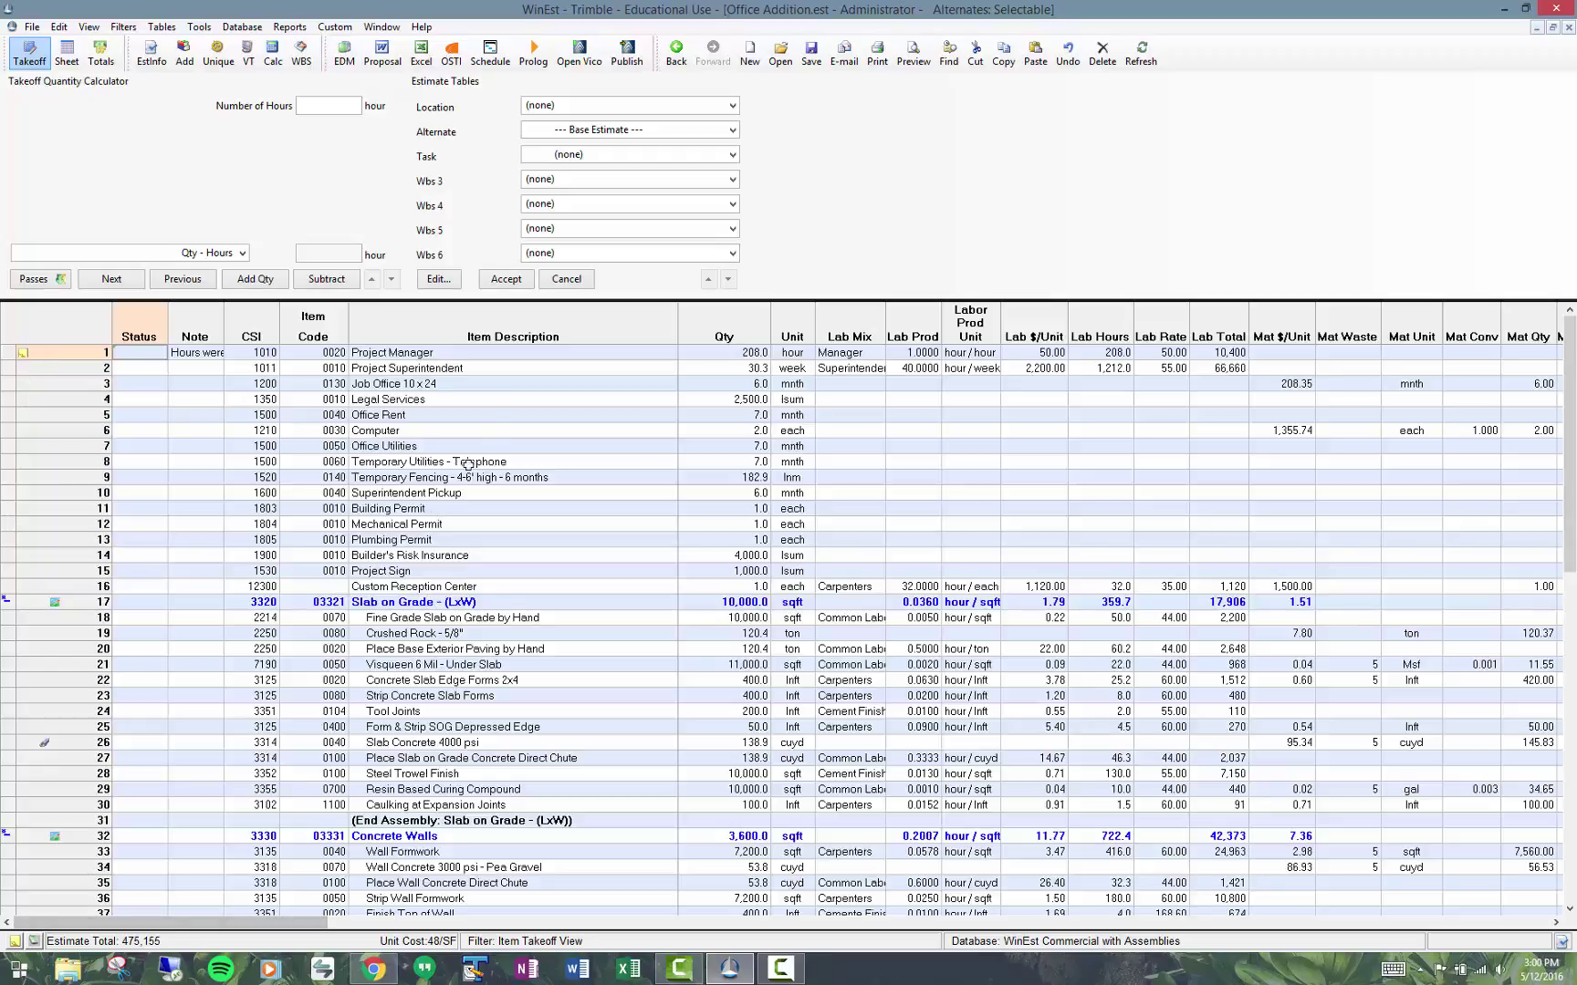
pyautogui.doubleClick(502, 354)
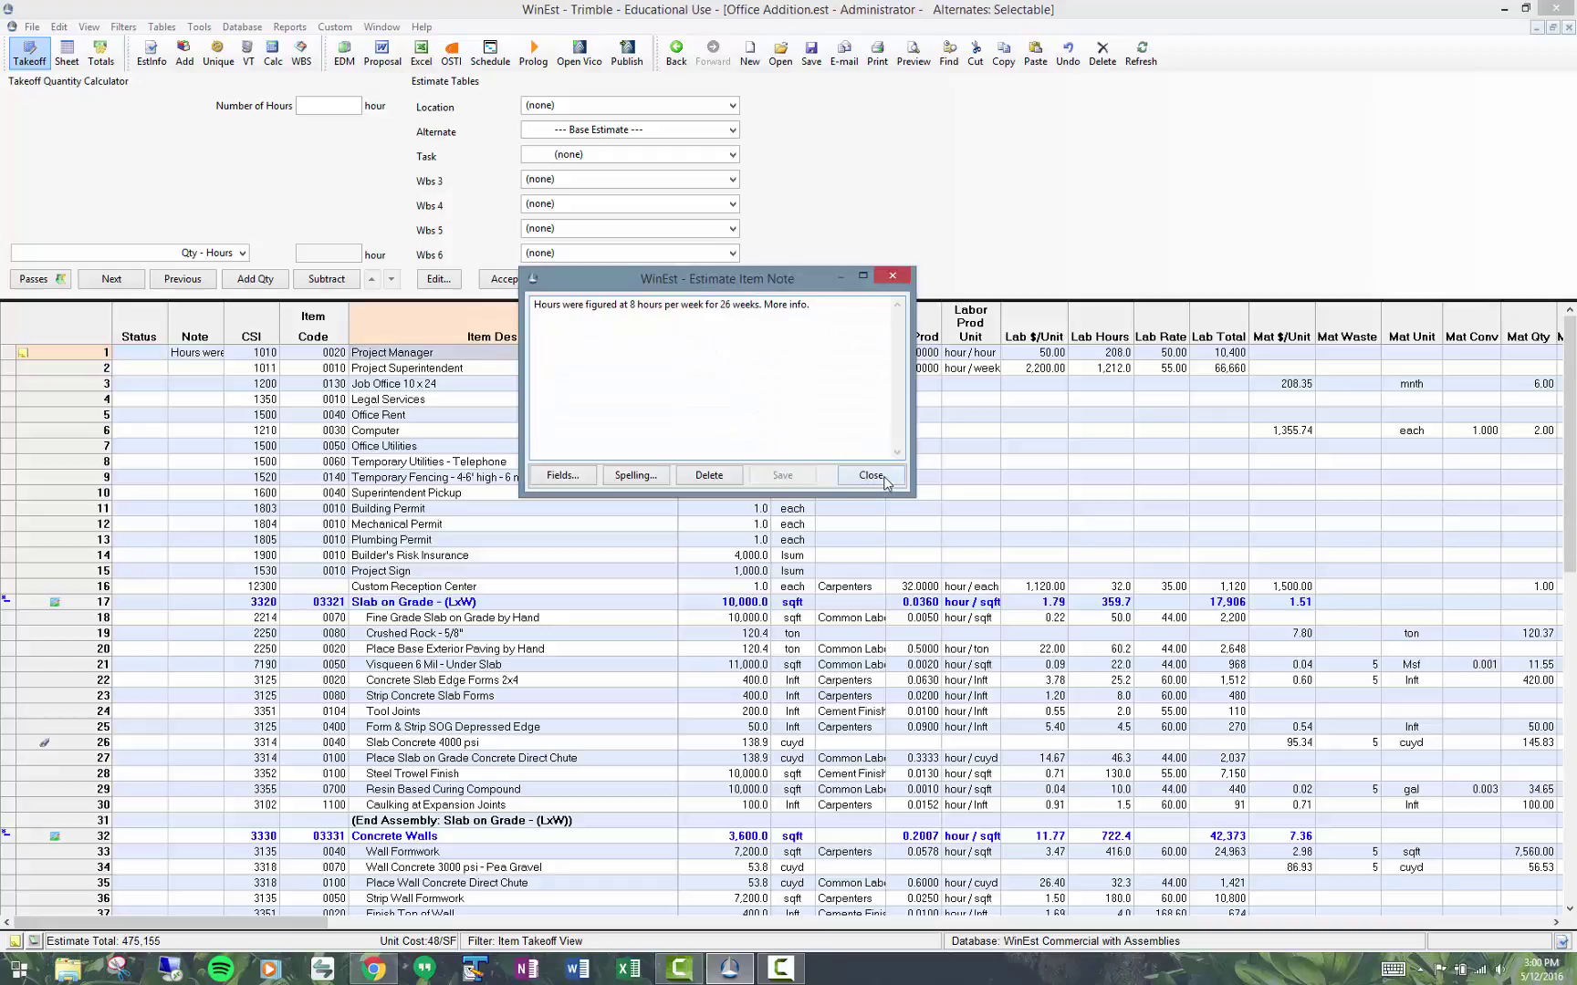
pyautogui.click(884, 471)
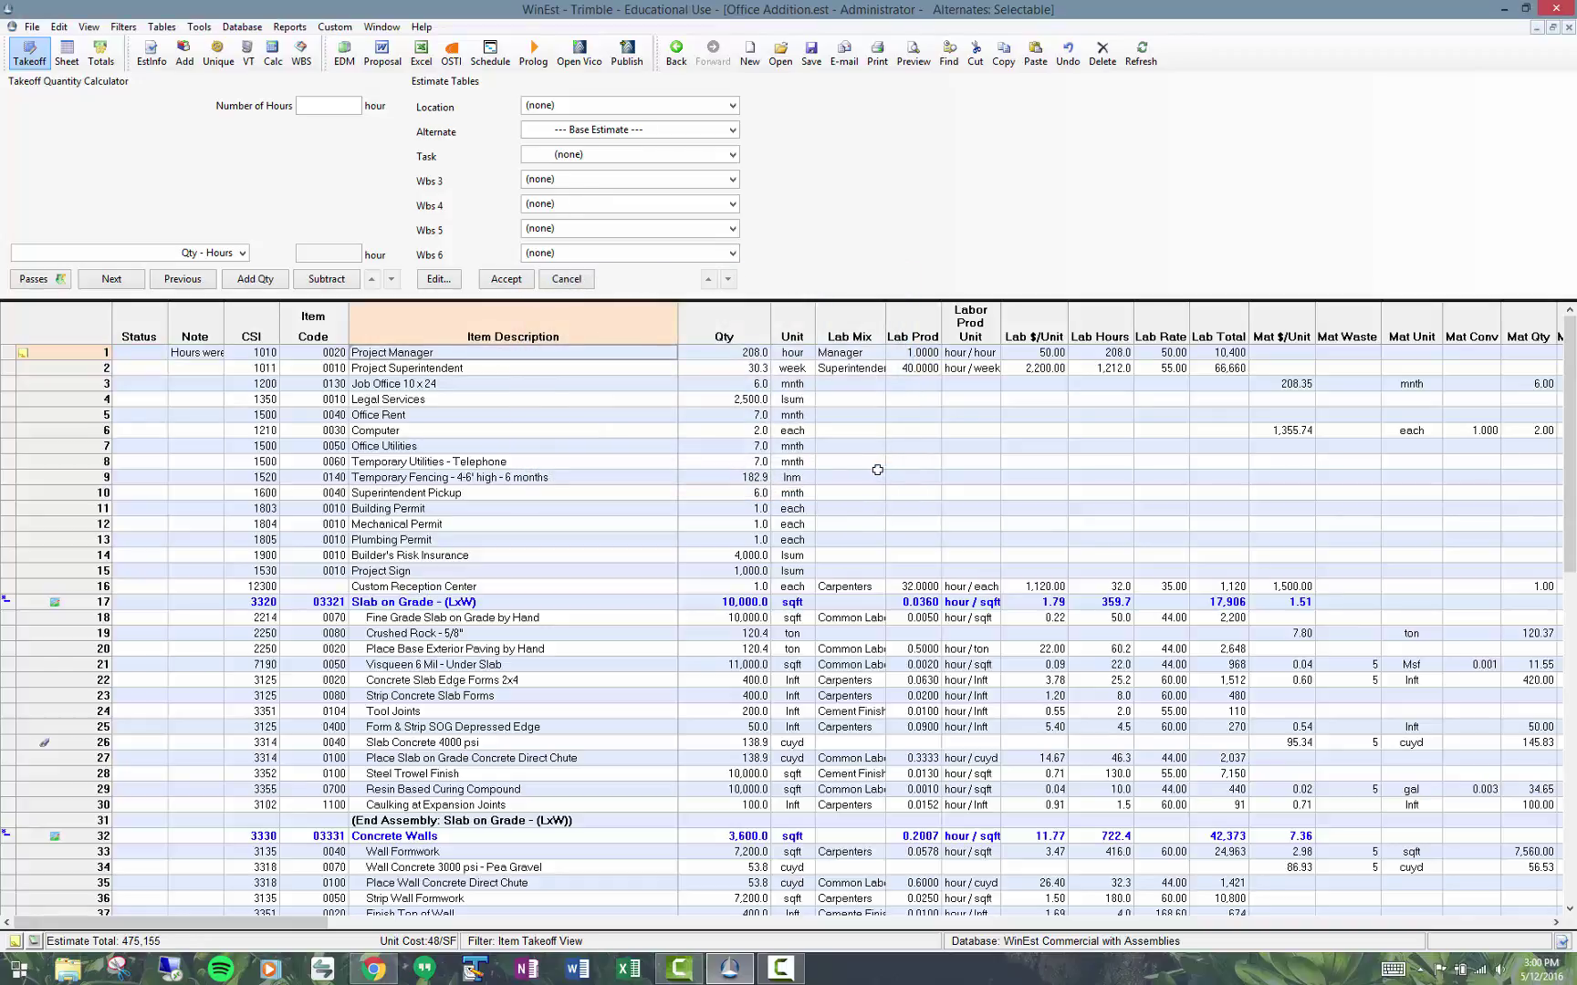
# Step: Attach the memo 'This is a memo' to the Project Manager item and save it
pyautogui.click(36, 939)
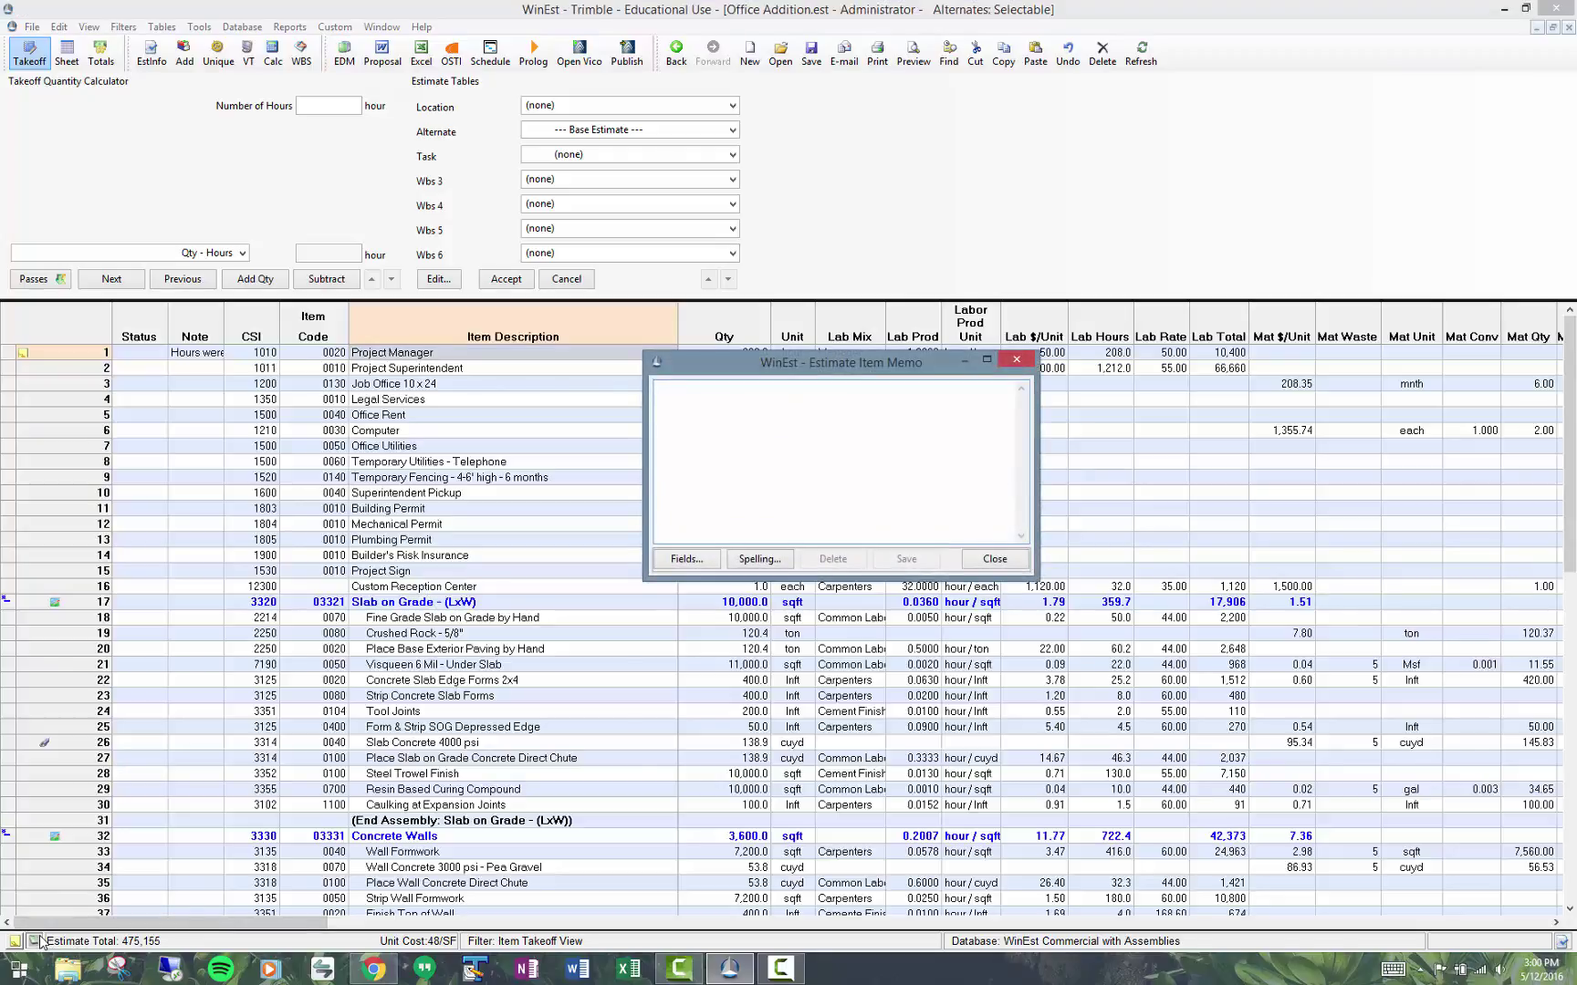
pyautogui.write('This is a memo')
pyautogui.click(890, 559)
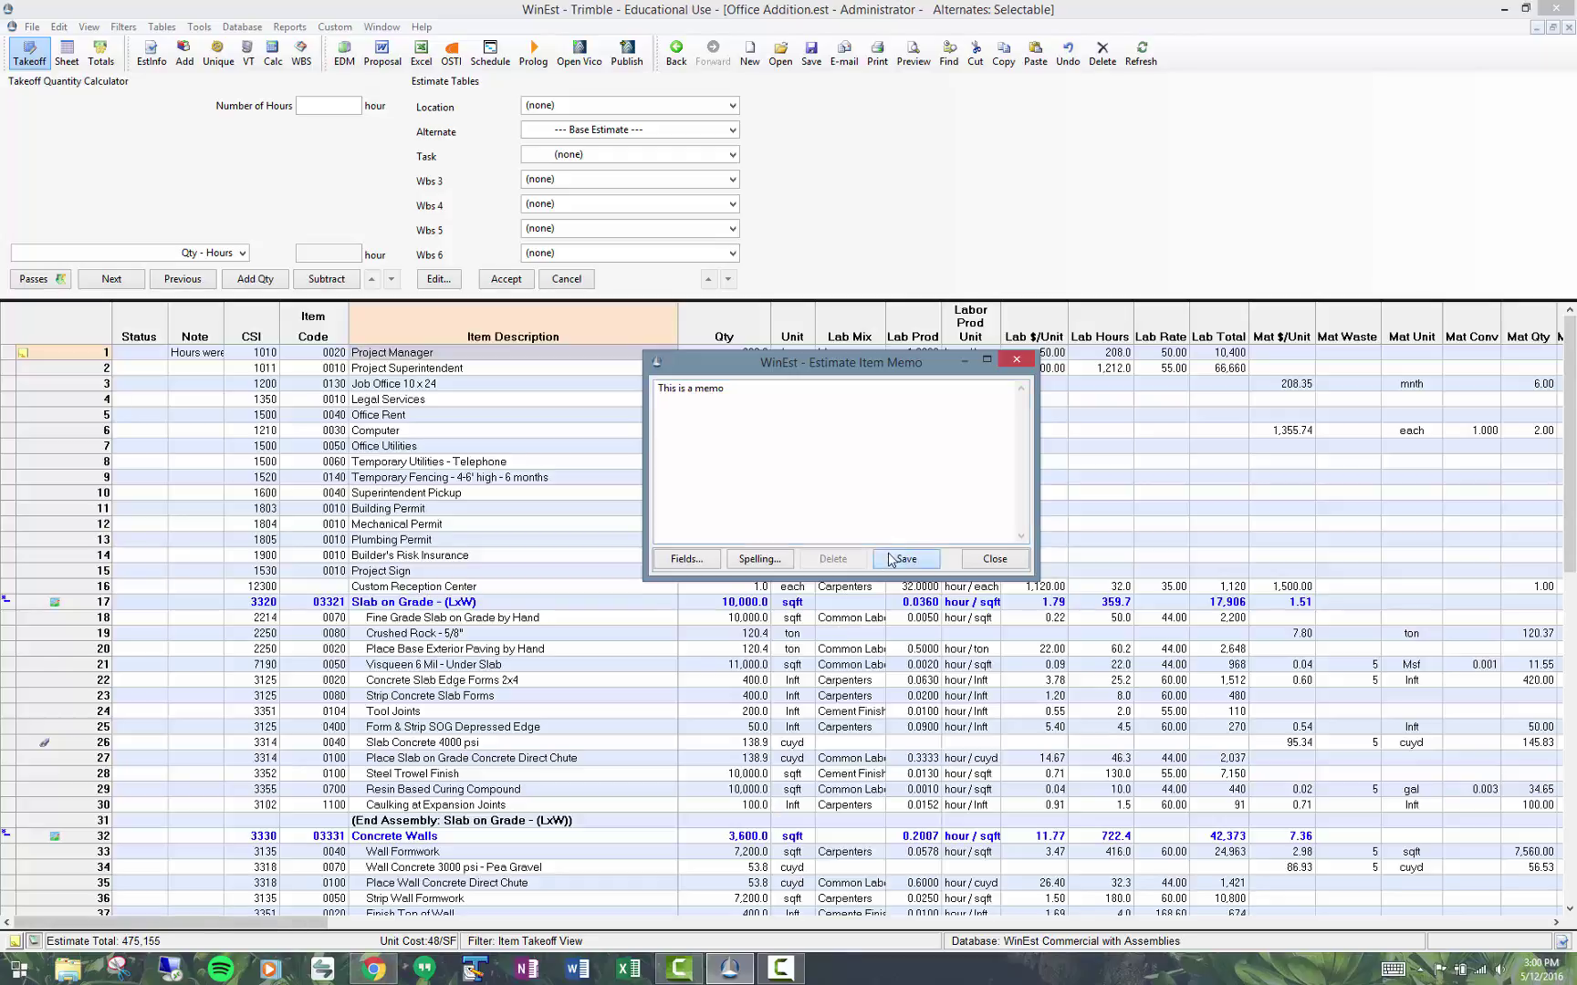
pyautogui.click(995, 558)
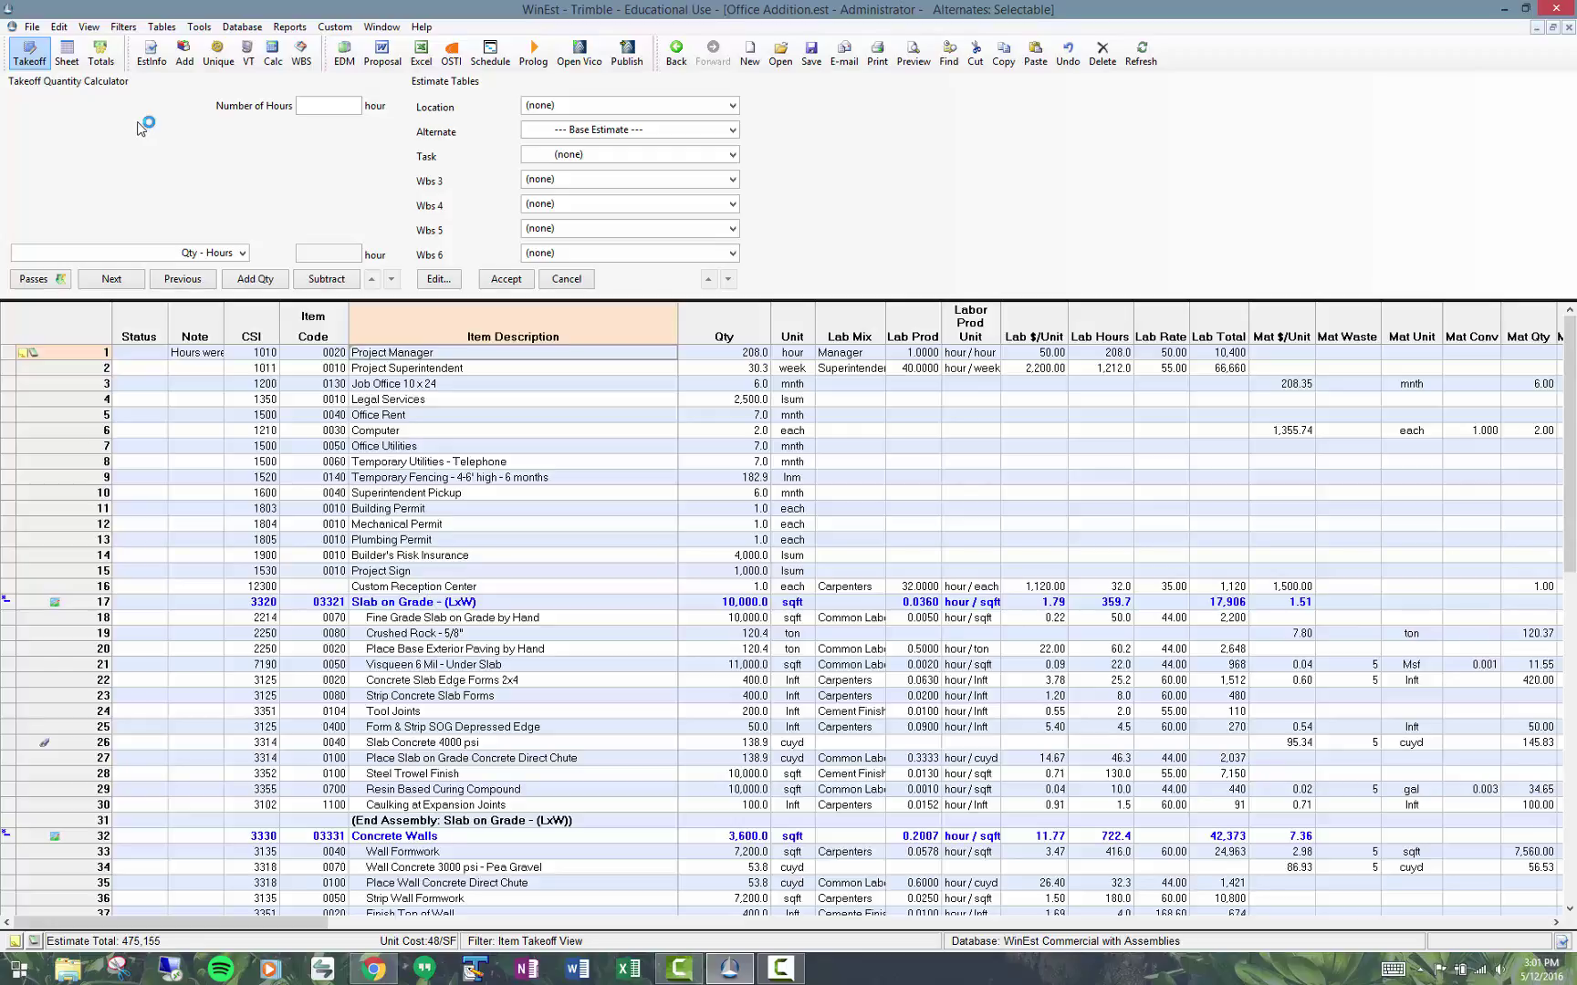
# Step: Set the Page Setup print options to include Item Notes but not Item Memos
pyautogui.click(32, 28)
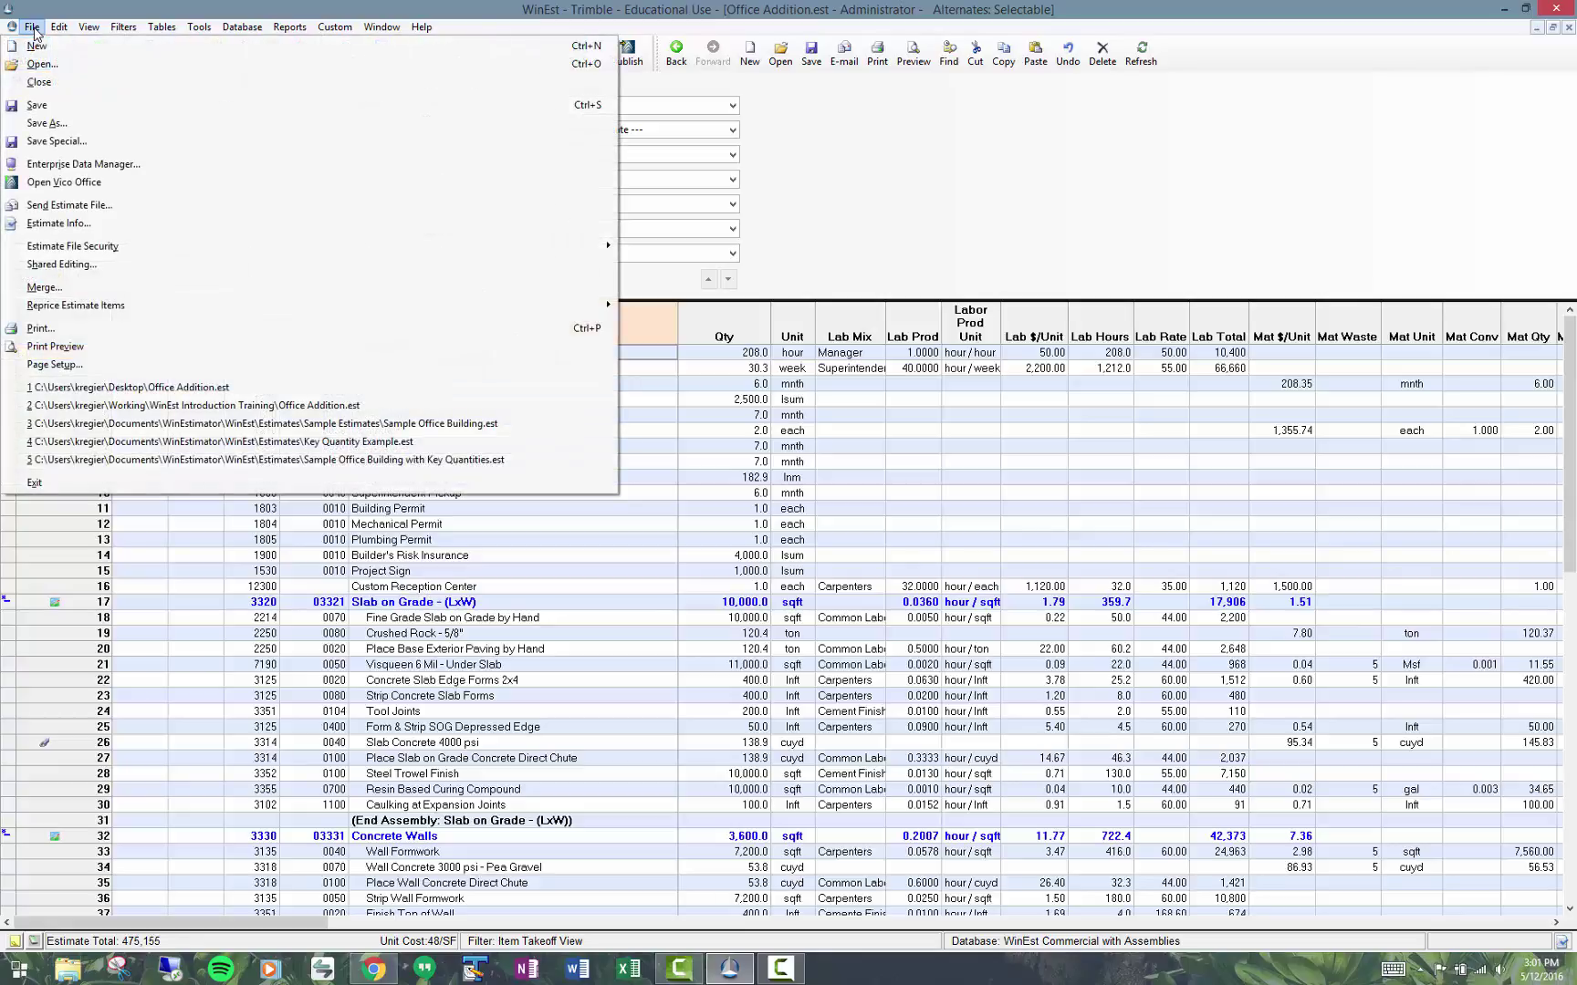
pyautogui.click(117, 365)
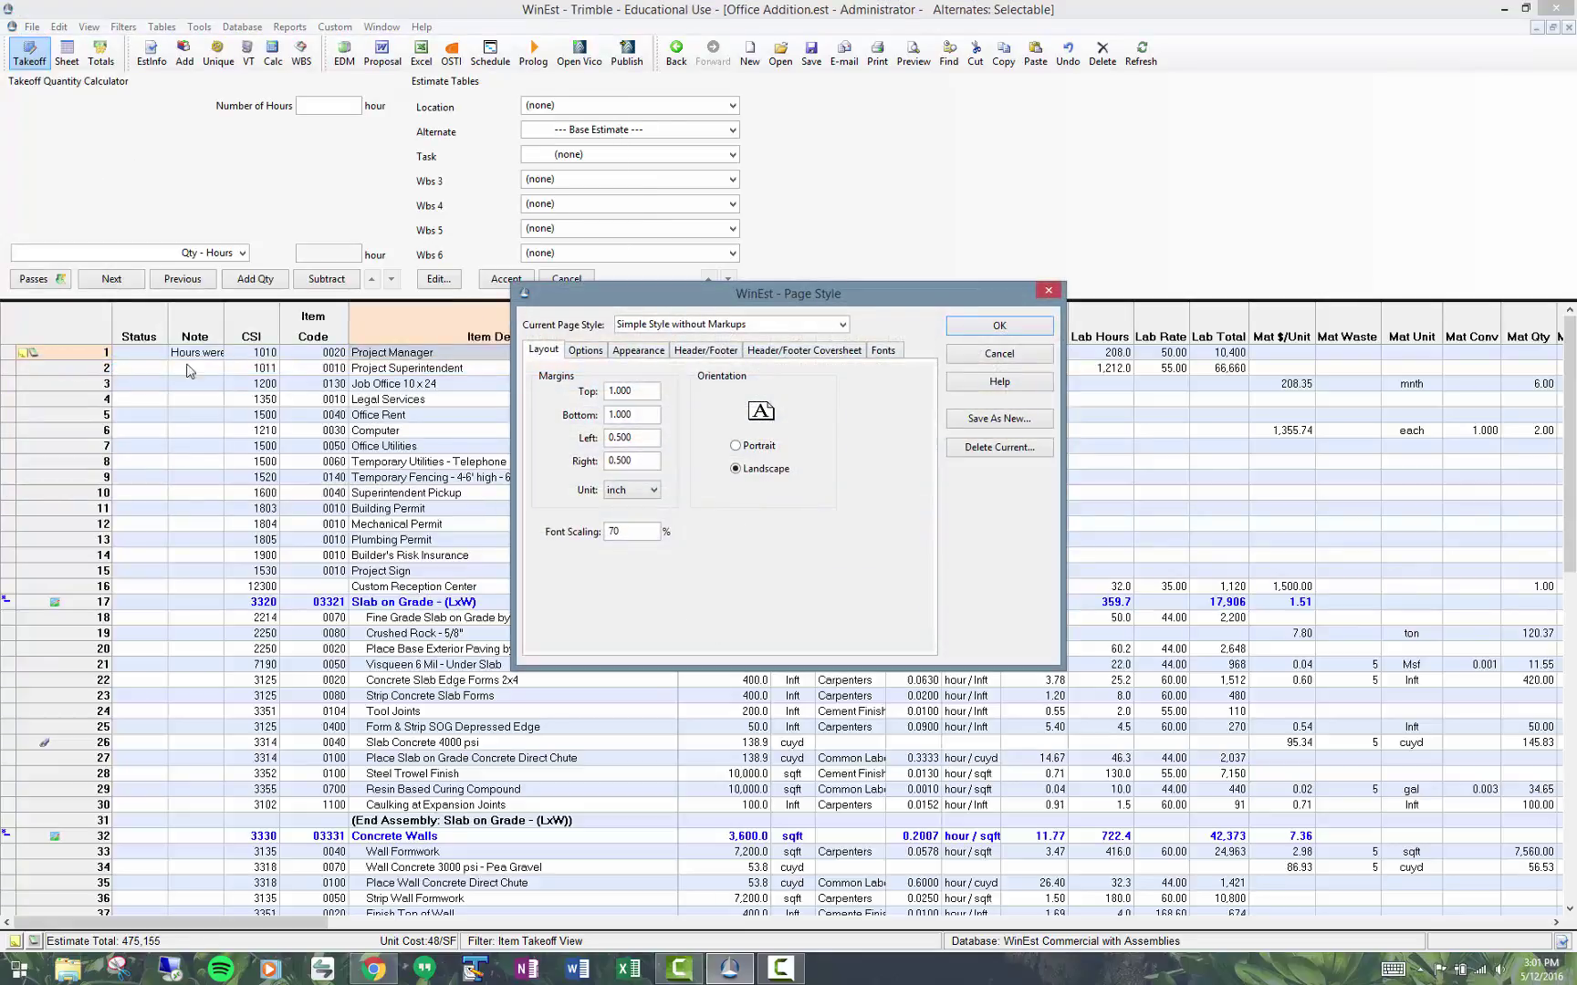
pyautogui.click(595, 354)
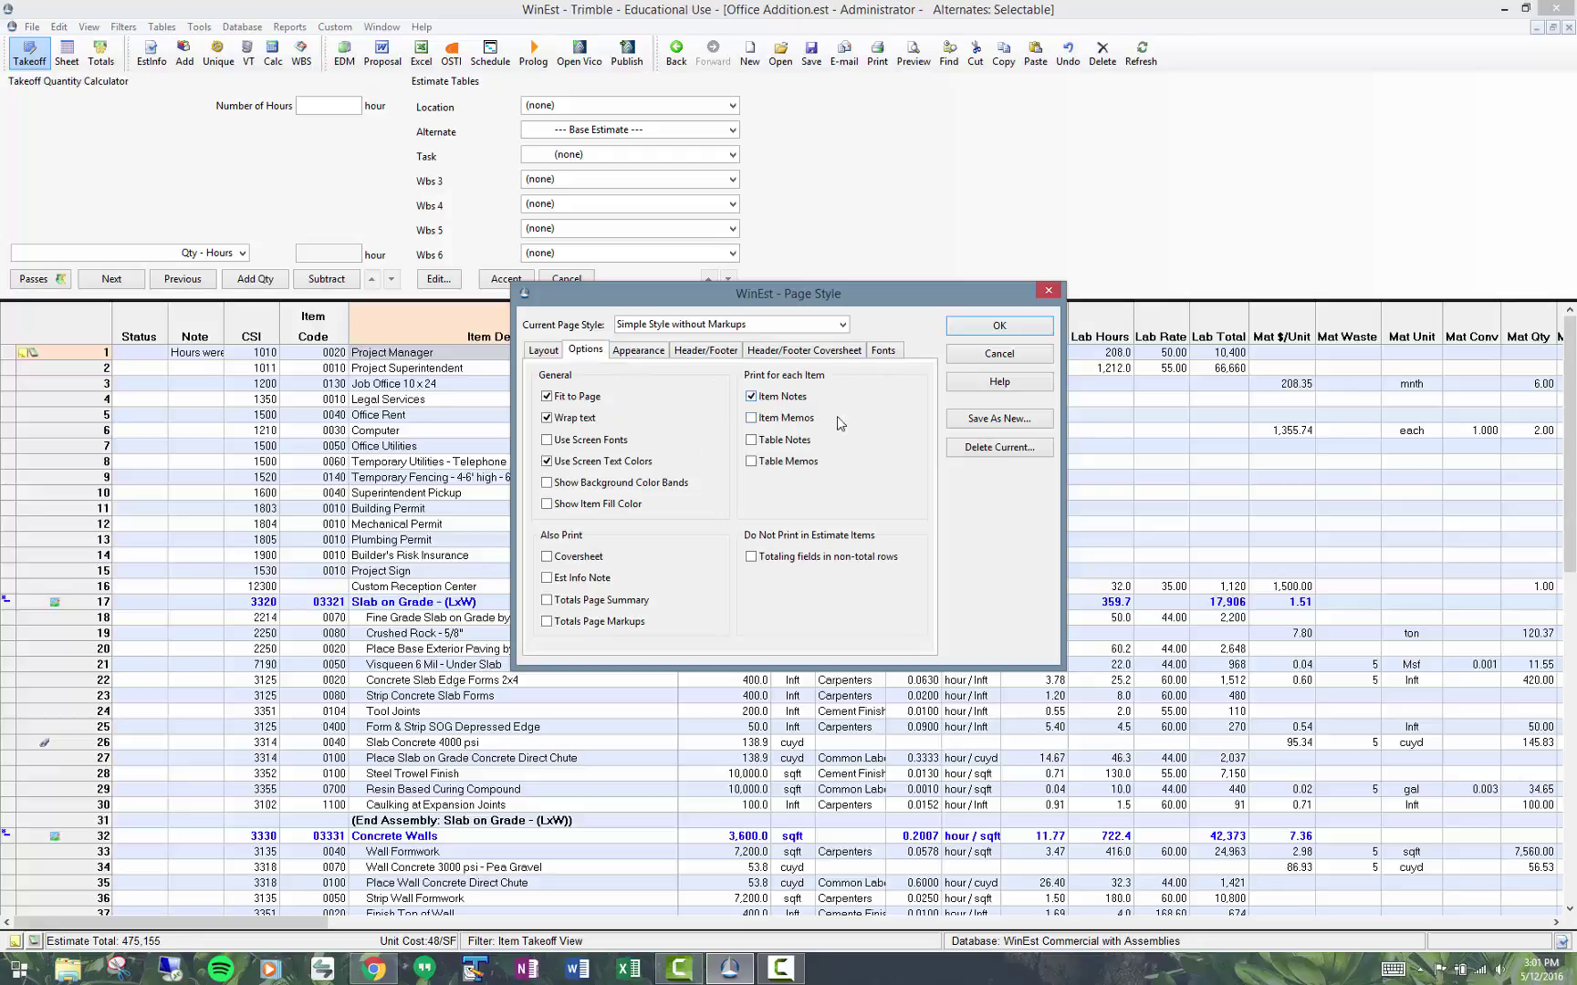
pyautogui.click(753, 419)
pyautogui.click(752, 397)
pyautogui.click(754, 398)
pyautogui.click(1009, 326)
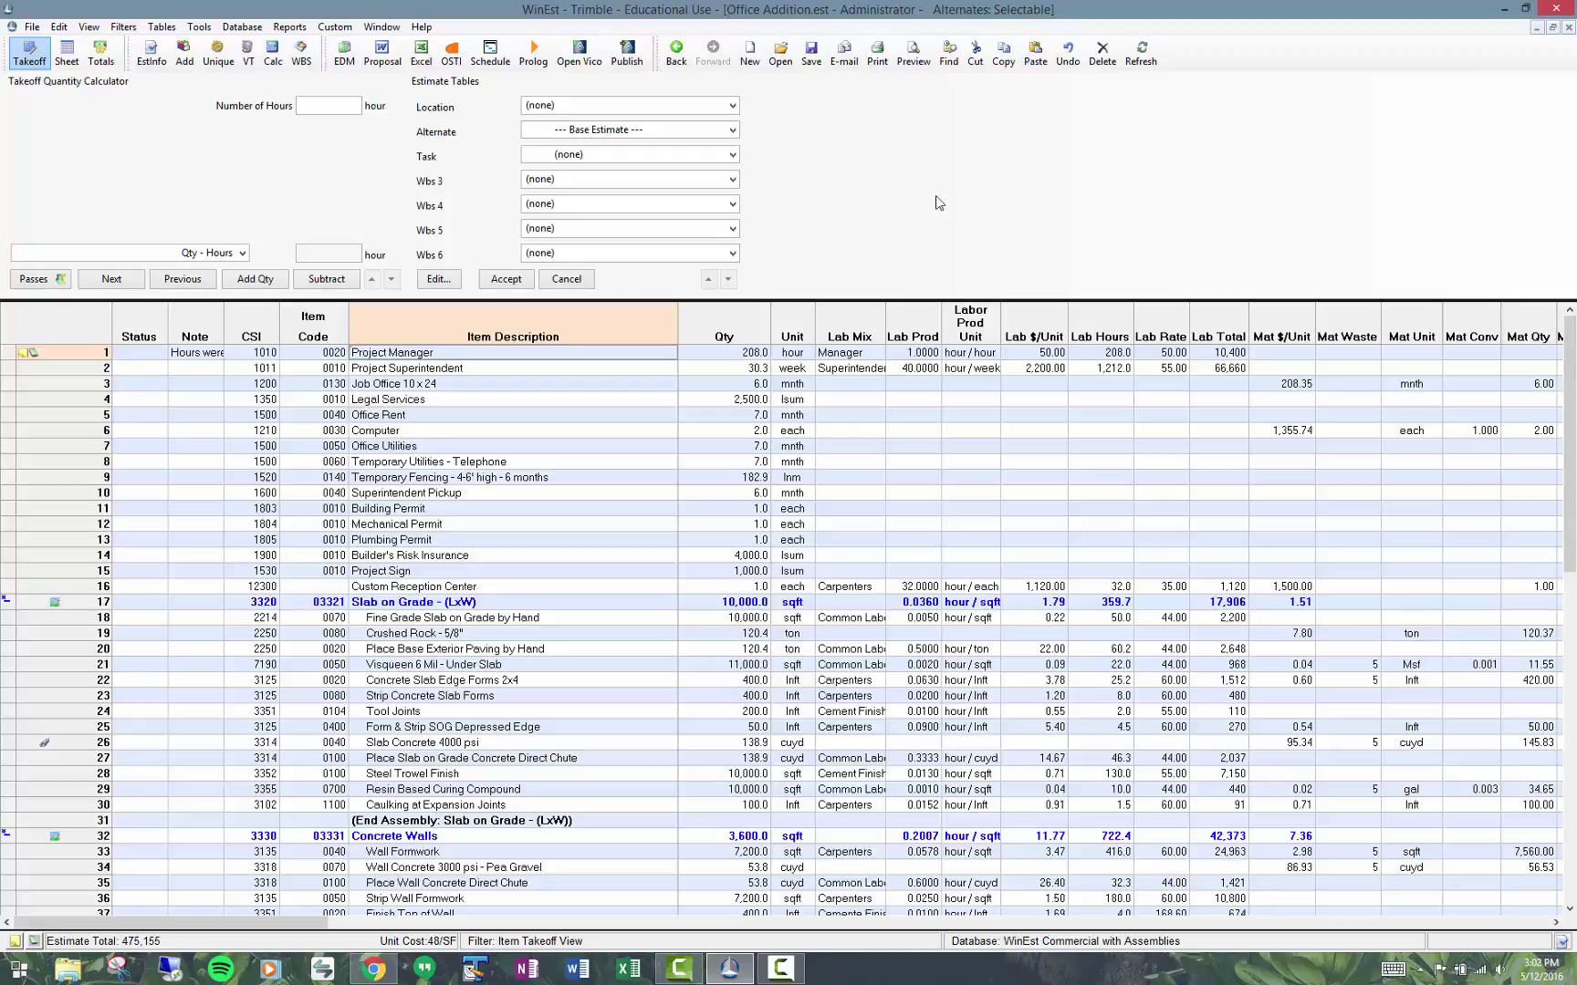
# Step: Recheck the Page Setup print options and close without changes
pyautogui.click(25, 27)
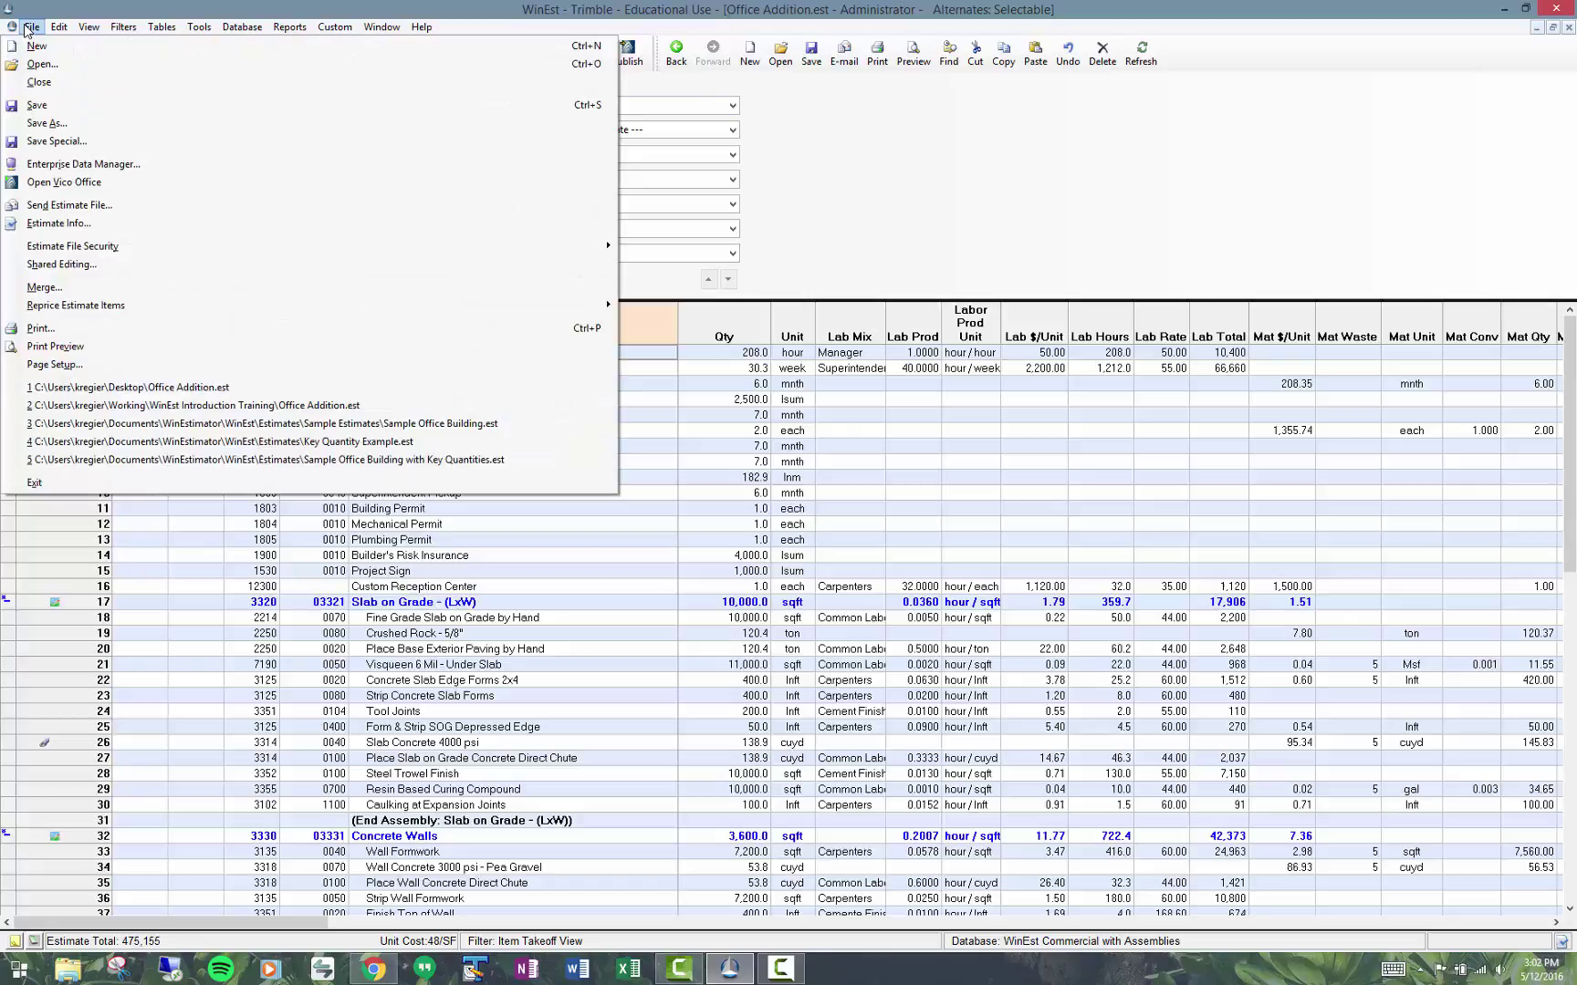
pyautogui.click(73, 361)
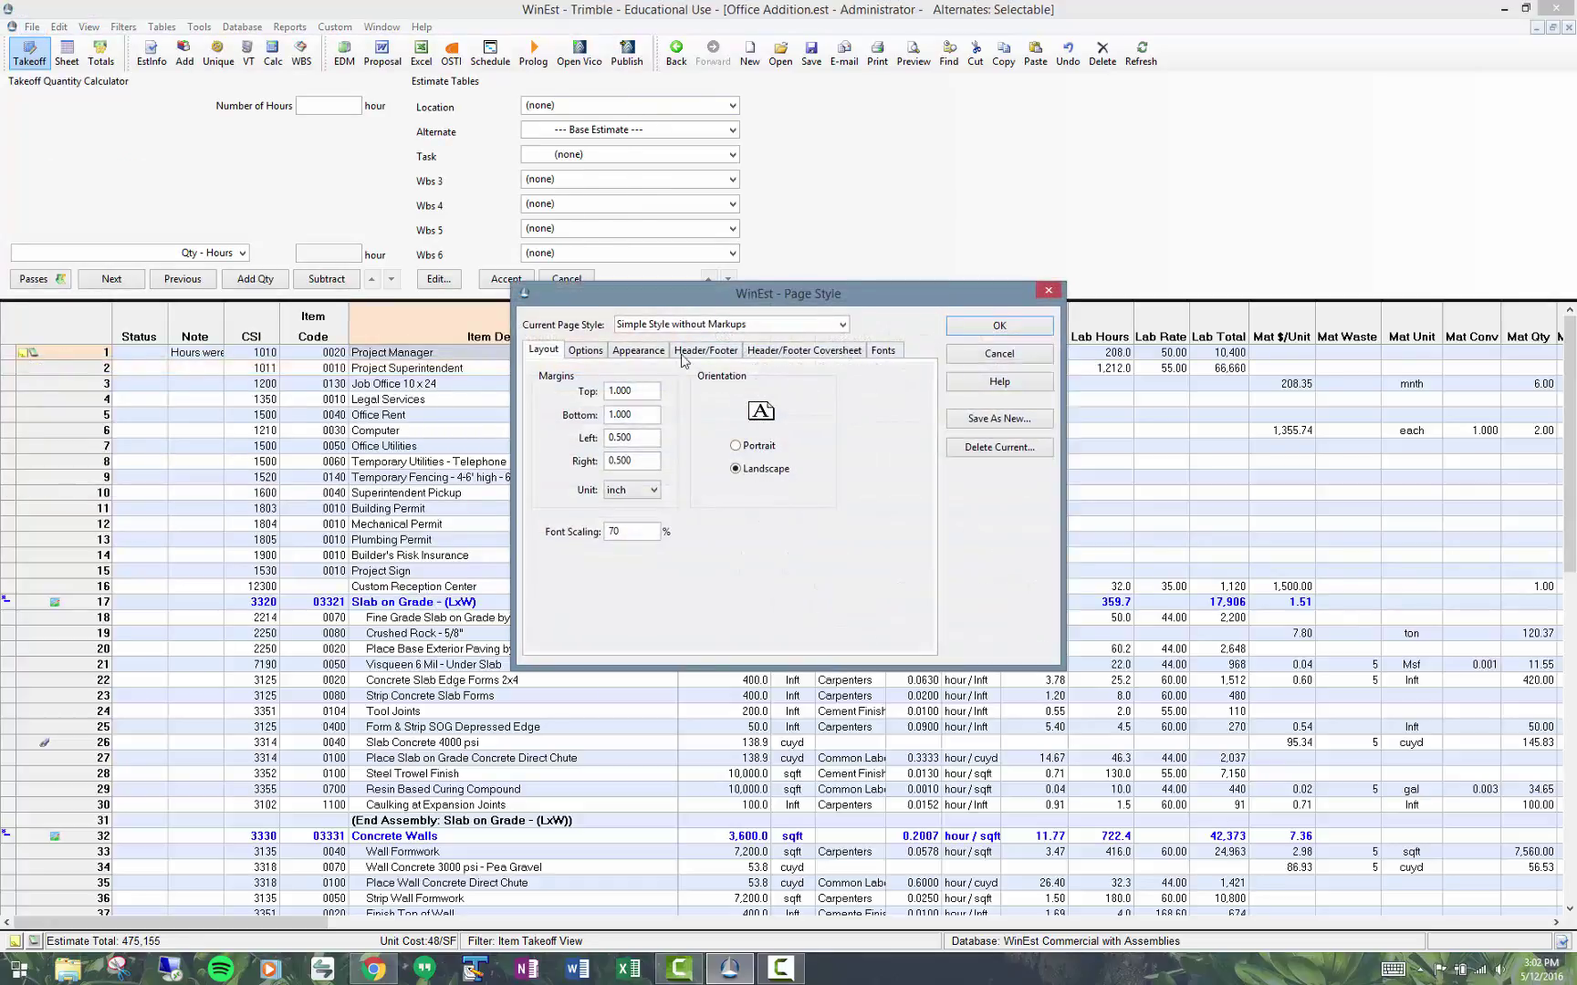
pyautogui.click(591, 351)
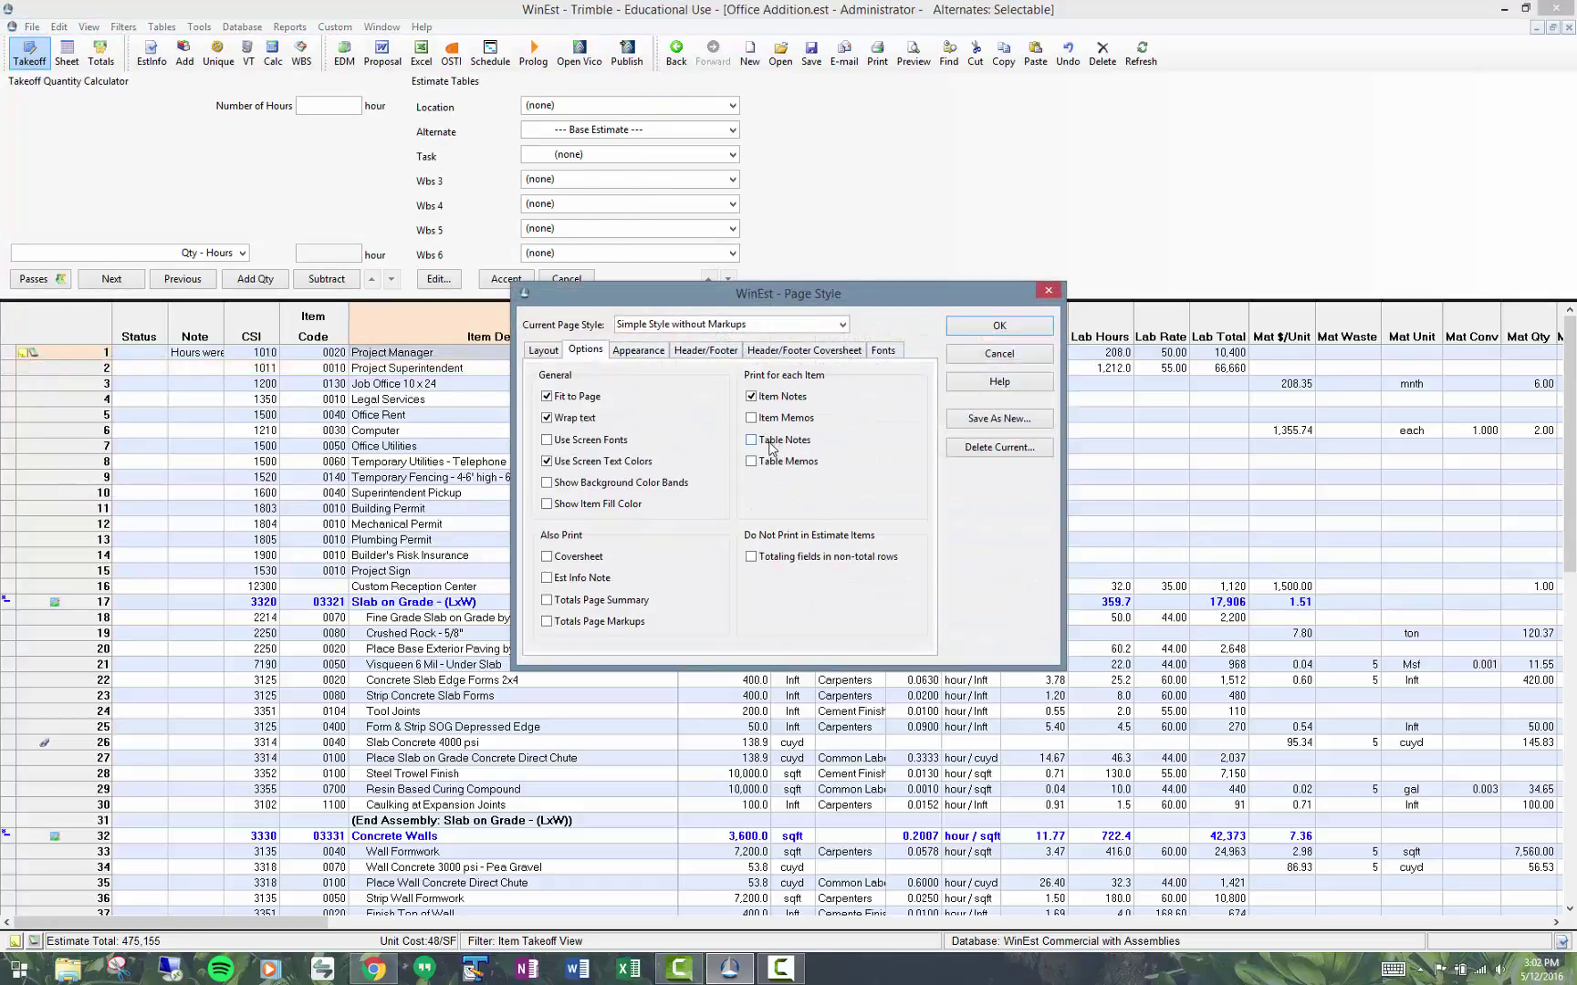
pyautogui.click(995, 352)
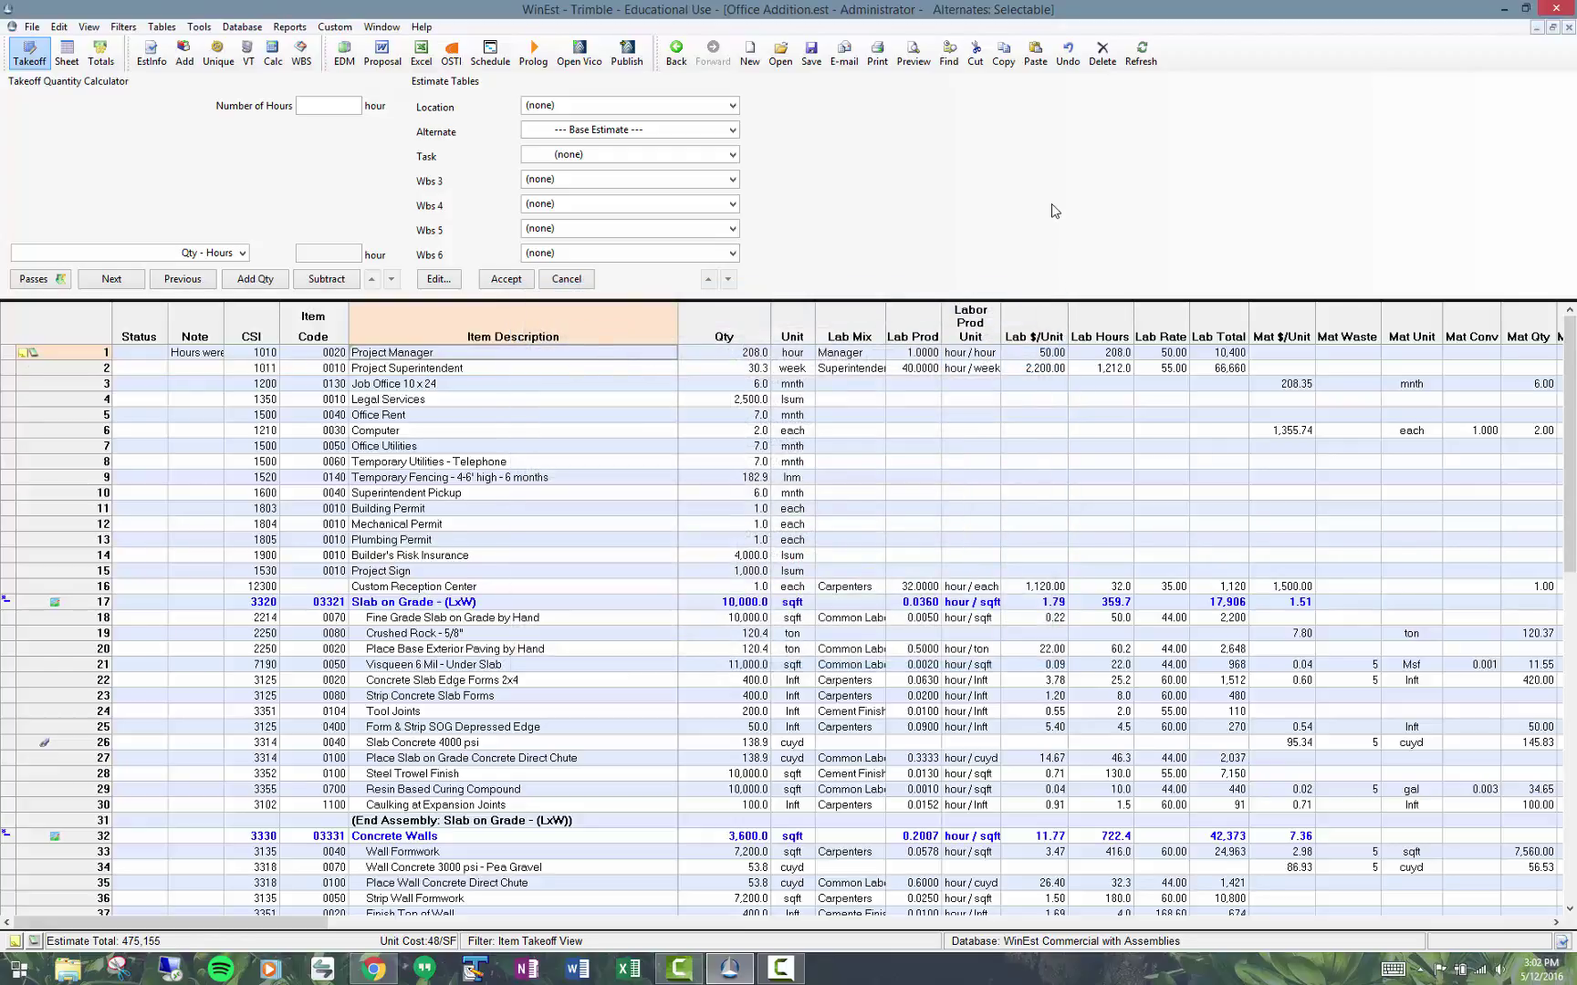
# Step: Inspect the Phases work breakdown, then show the estimate as a sheet with labor, material, subs, equipment and other totals
pyautogui.click(163, 29)
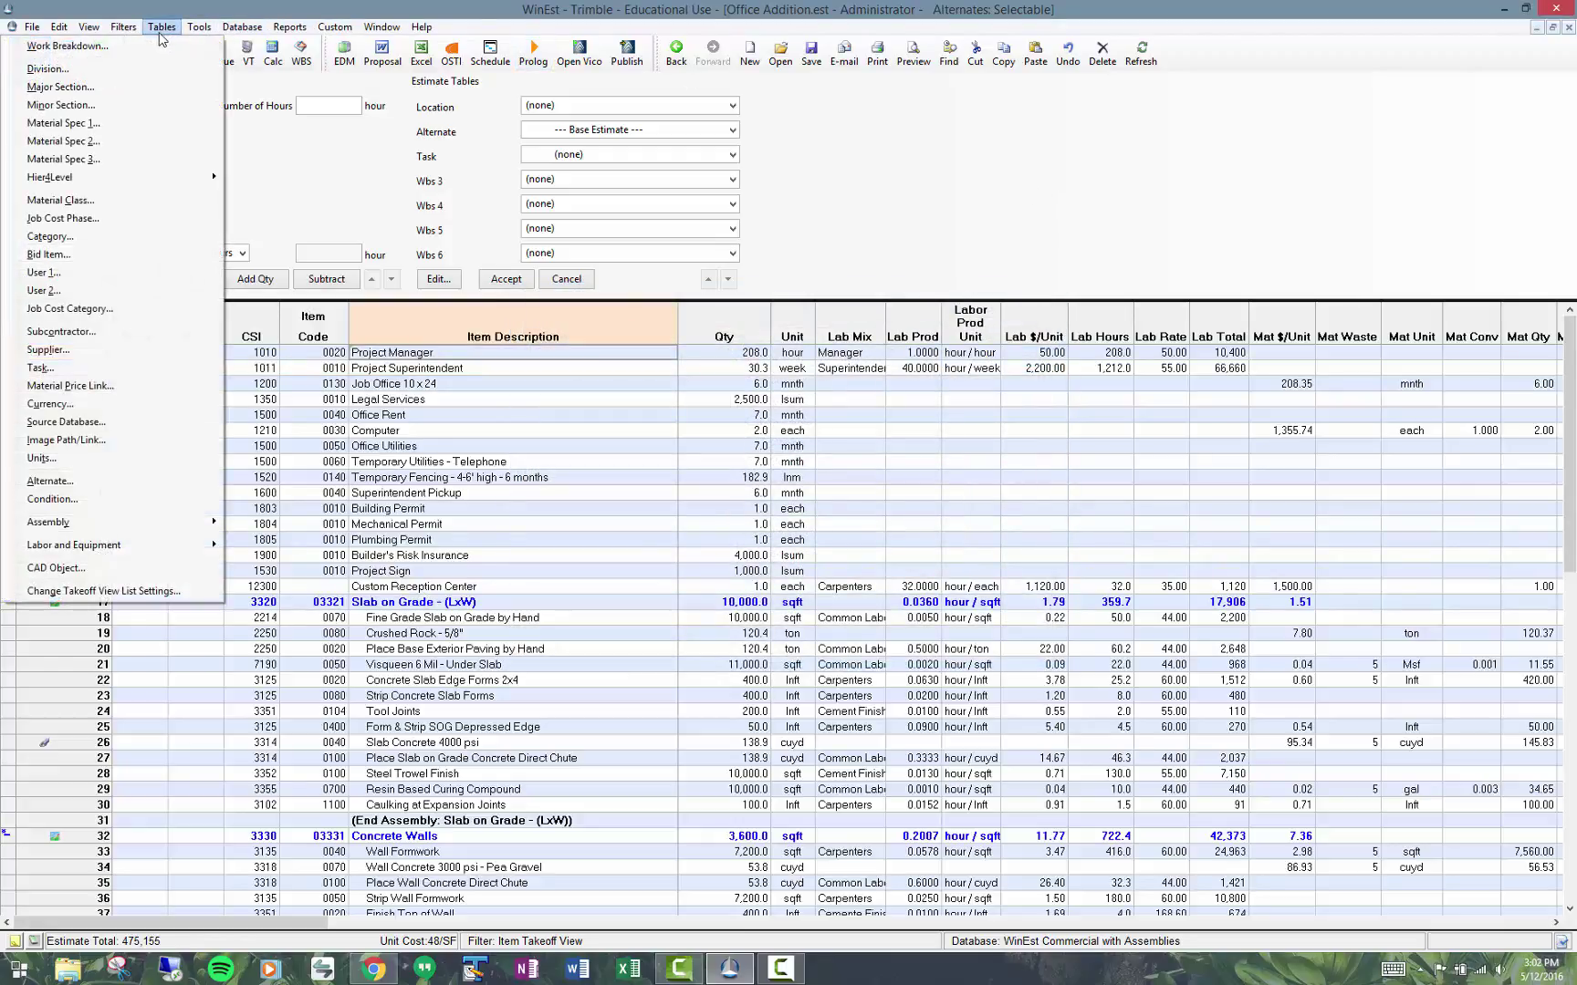
pyautogui.click(69, 46)
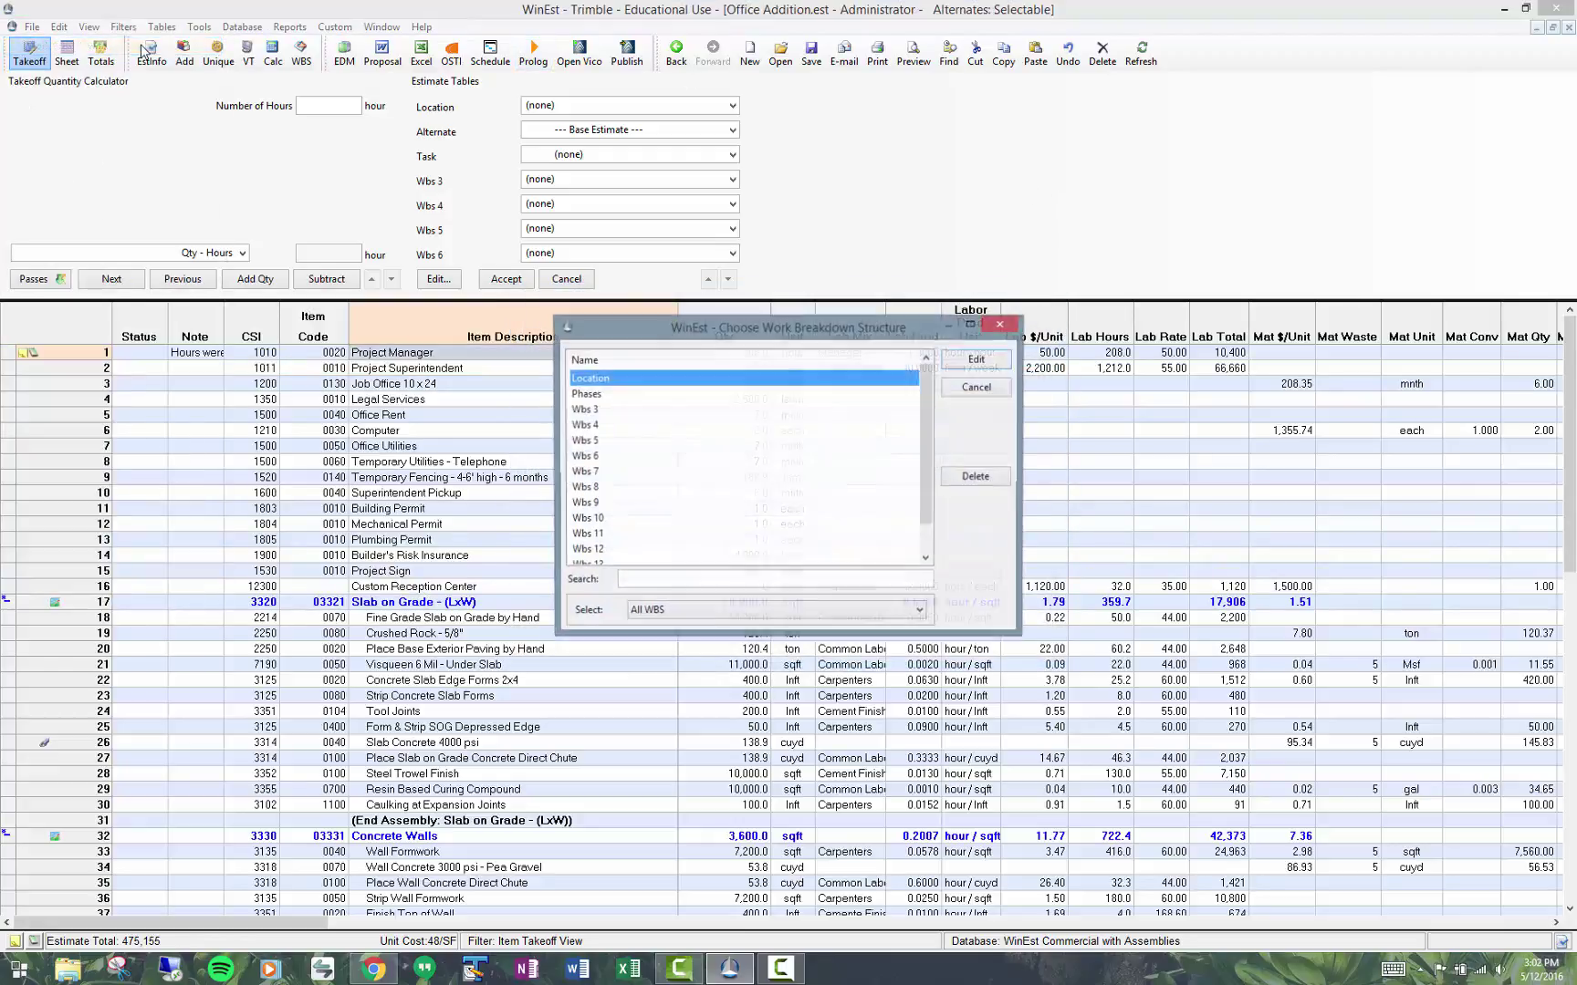
pyautogui.click(604, 395)
pyautogui.click(993, 365)
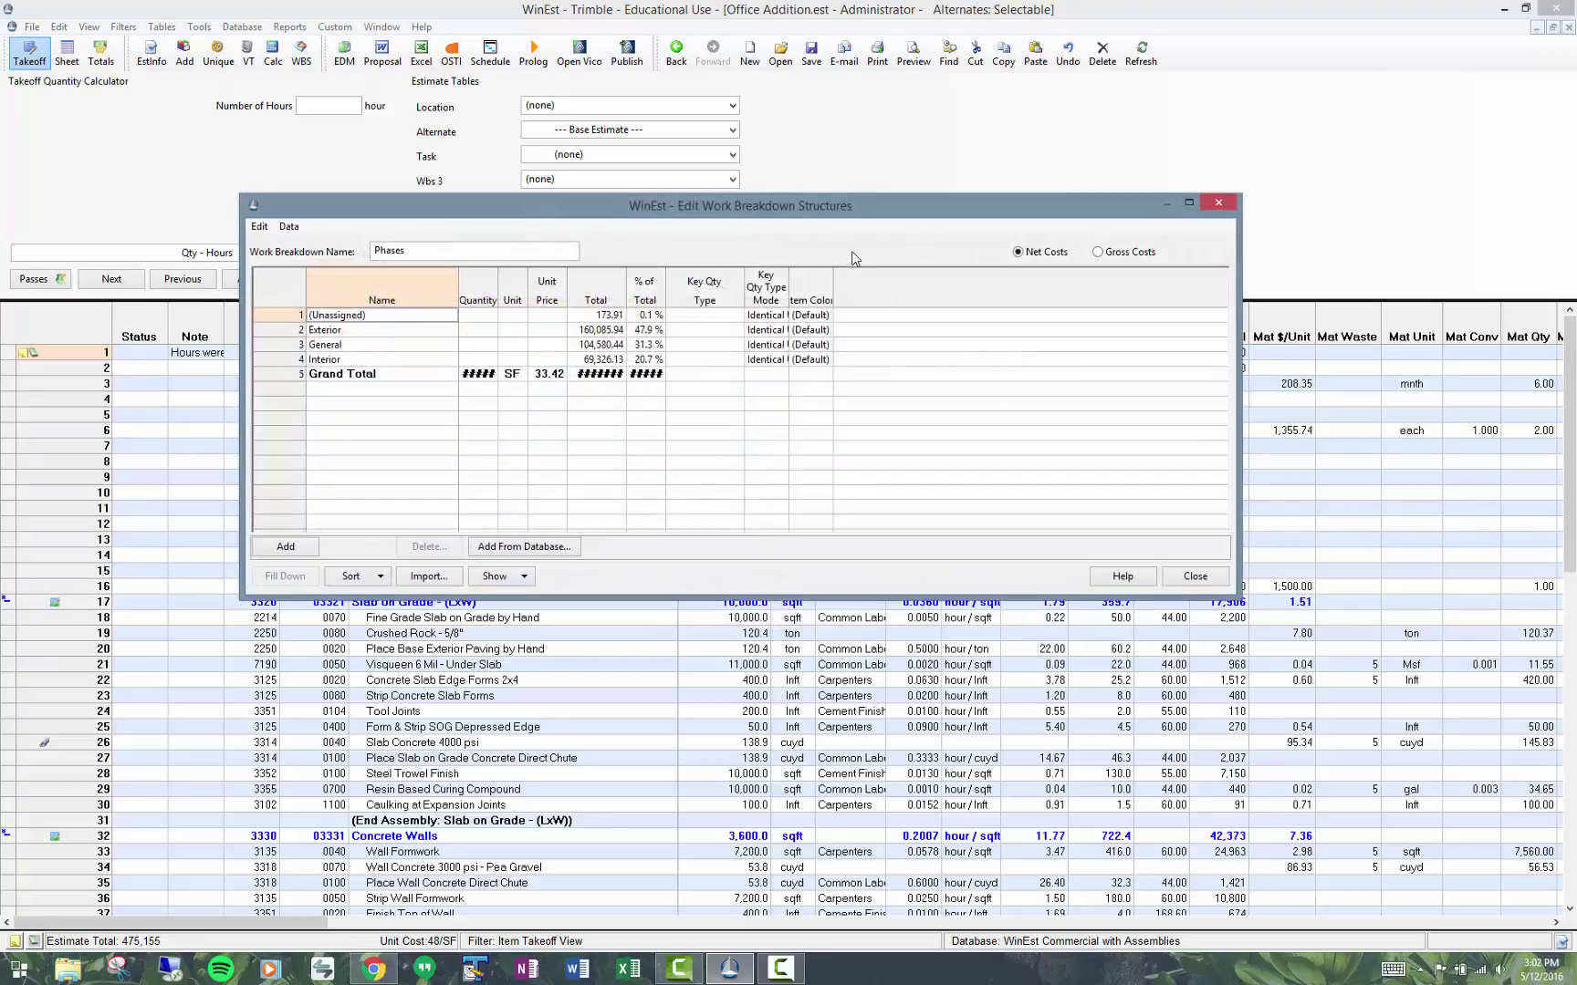
pyautogui.click(1195, 576)
pyautogui.click(77, 62)
pyautogui.click(198, 177)
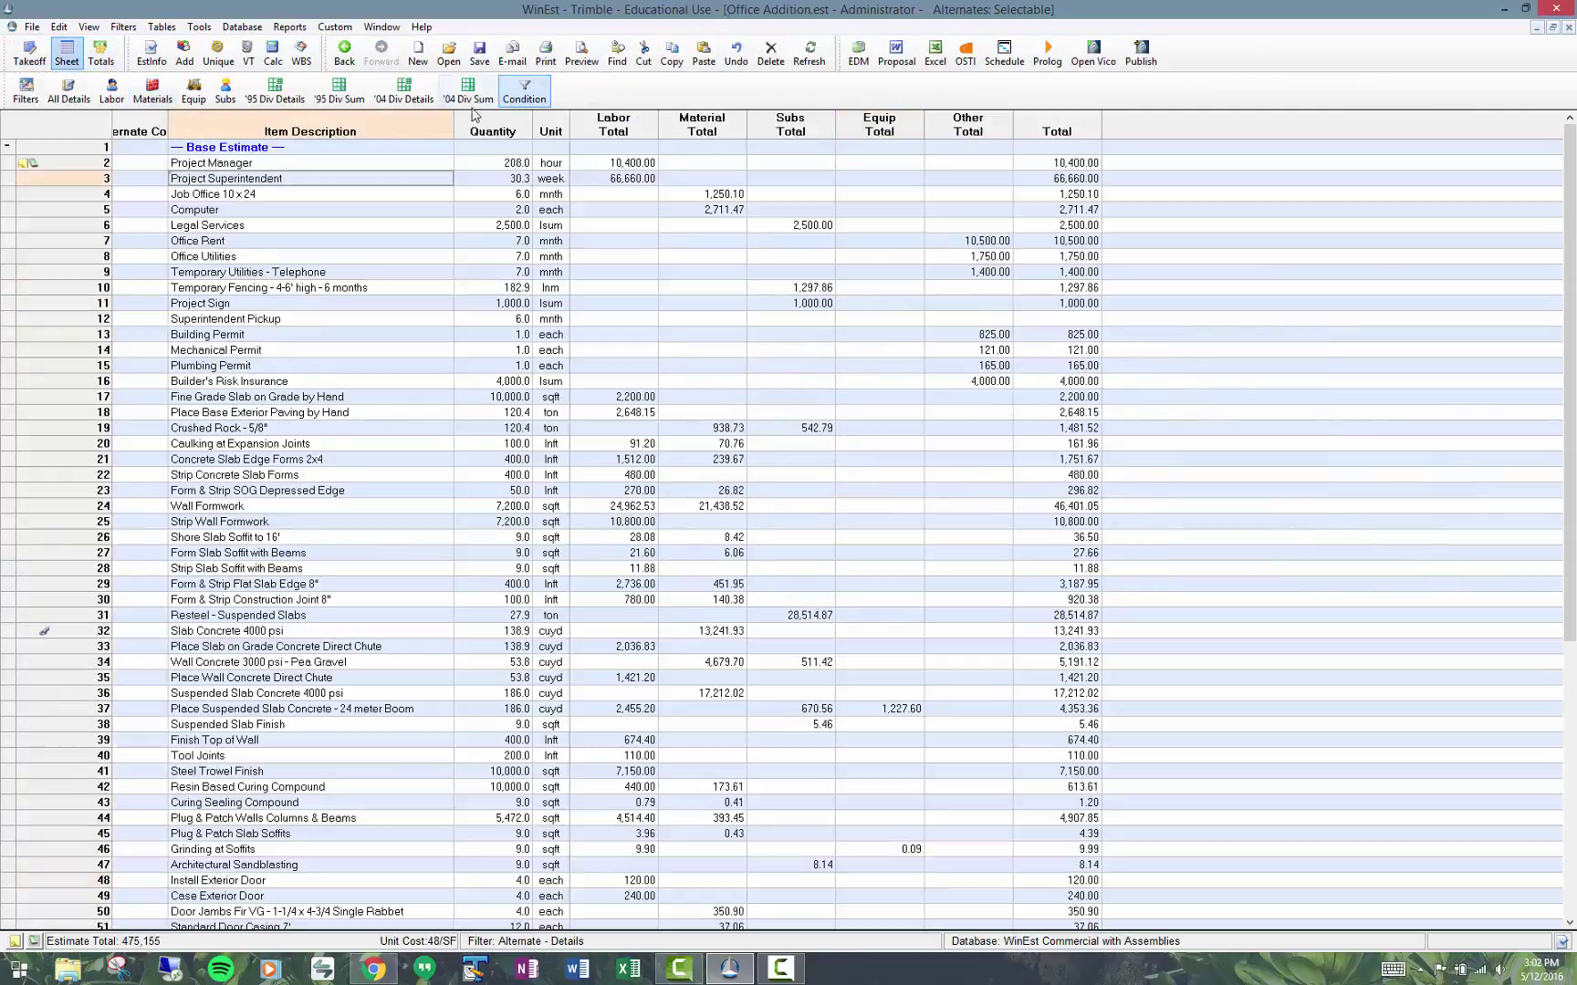
# Step: Under '95 Div Details, give the 1000 General Conditions row the note 'This is a division 1000 note'
pyautogui.click(284, 97)
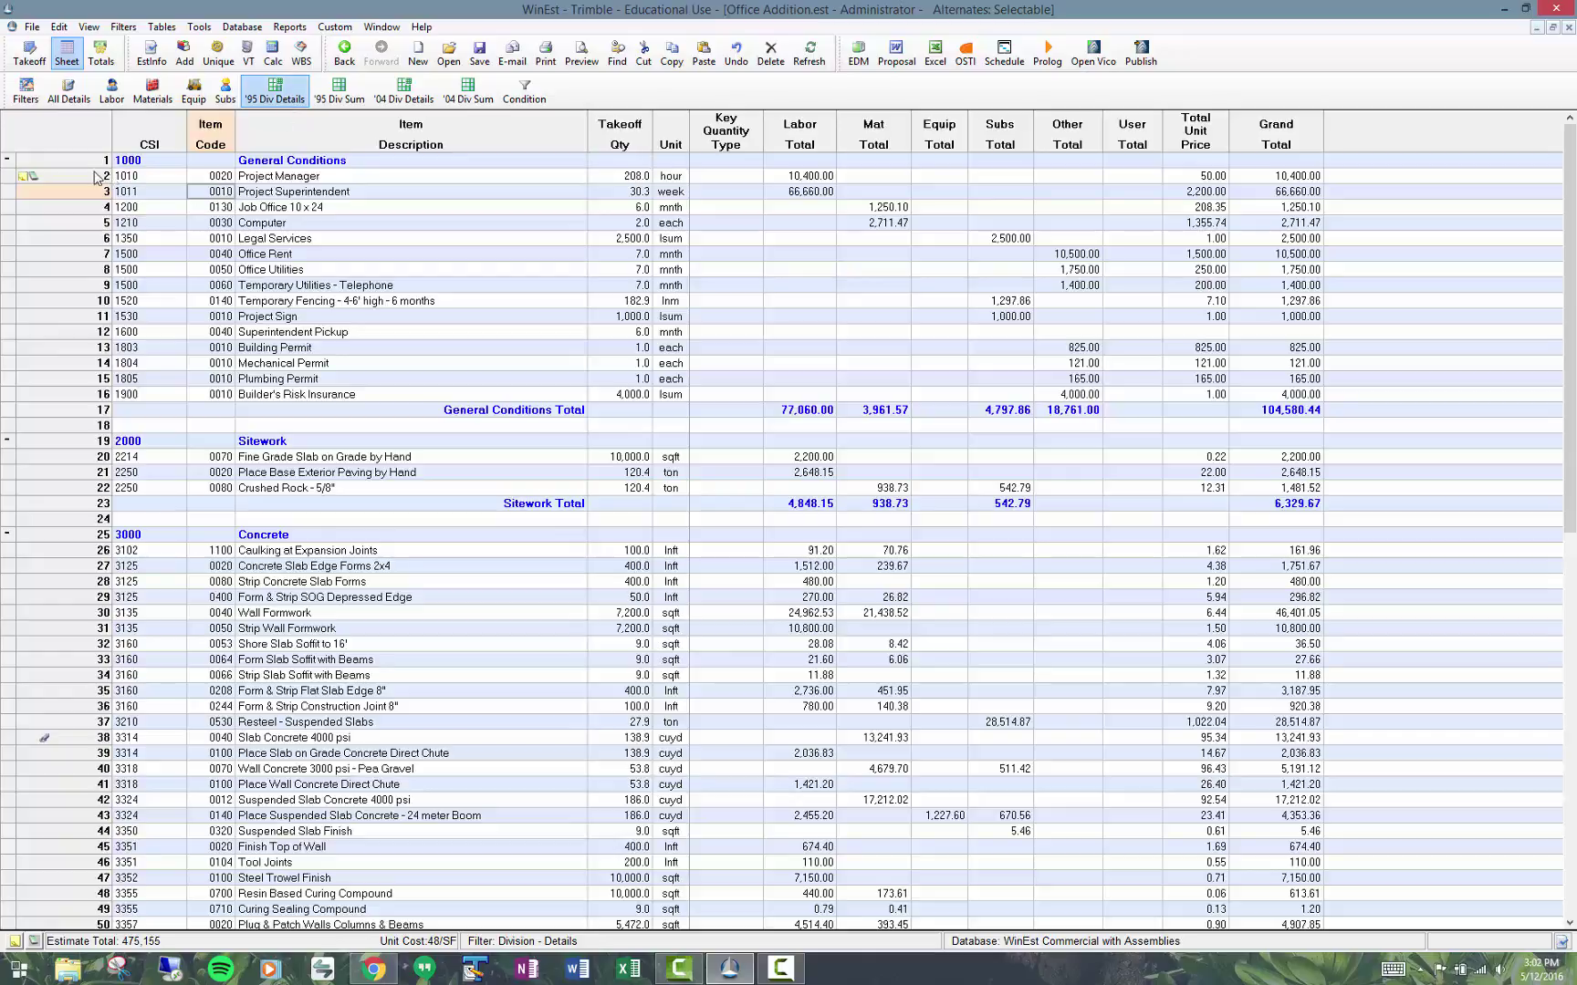
pyautogui.click(81, 163)
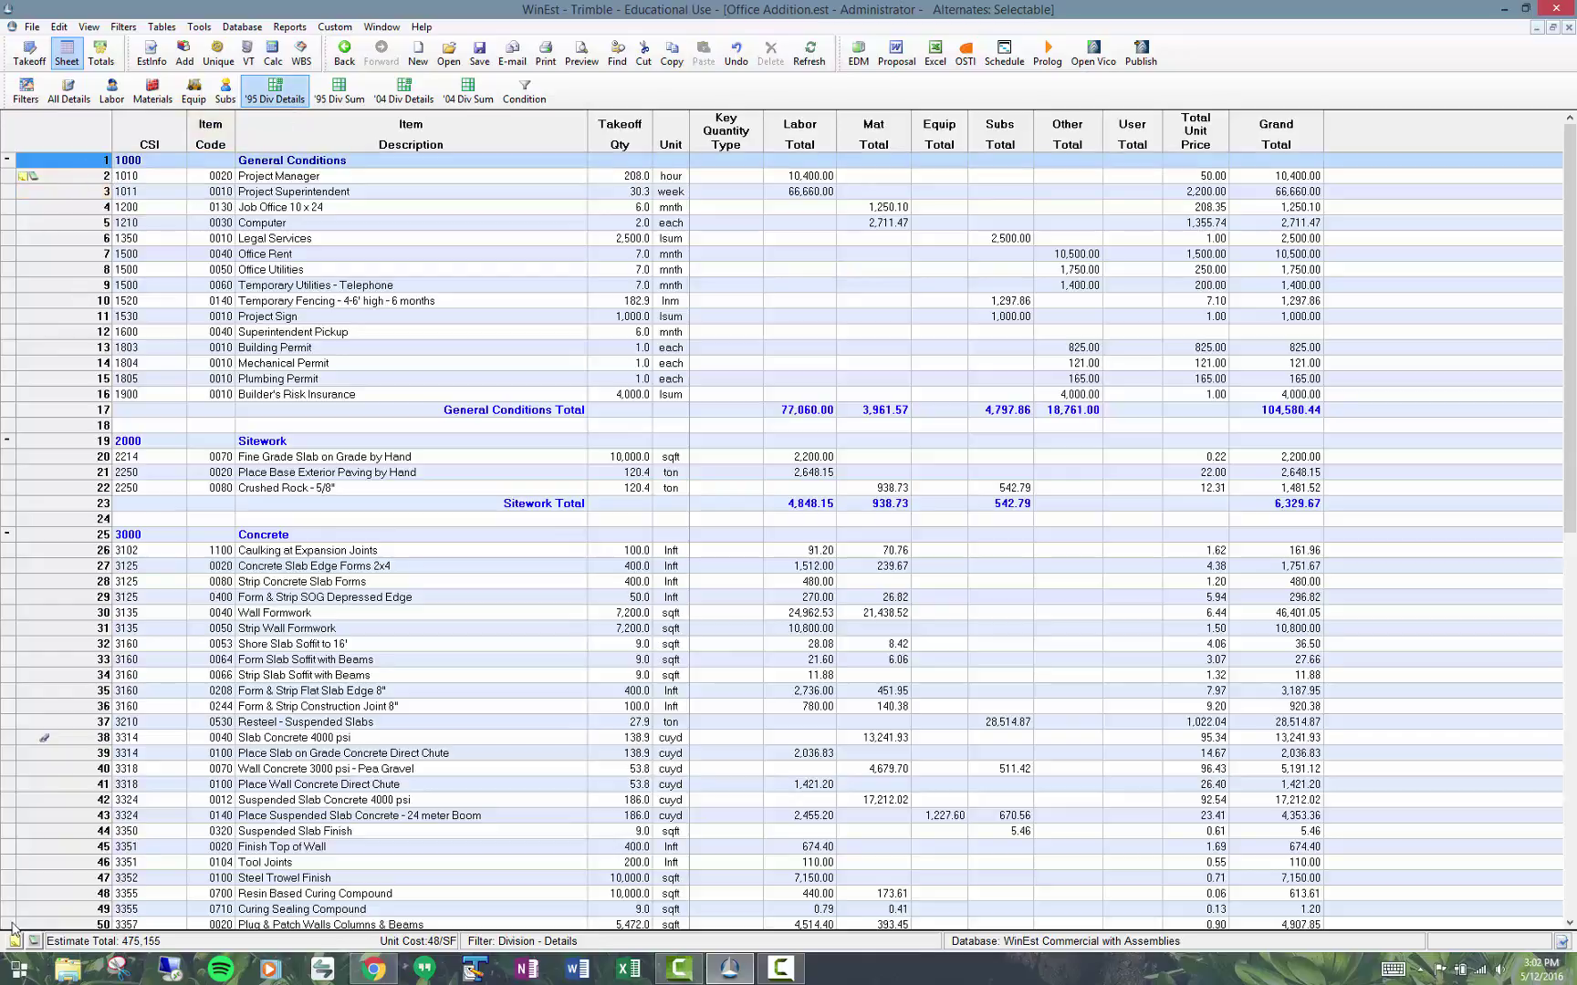
pyautogui.click(14, 943)
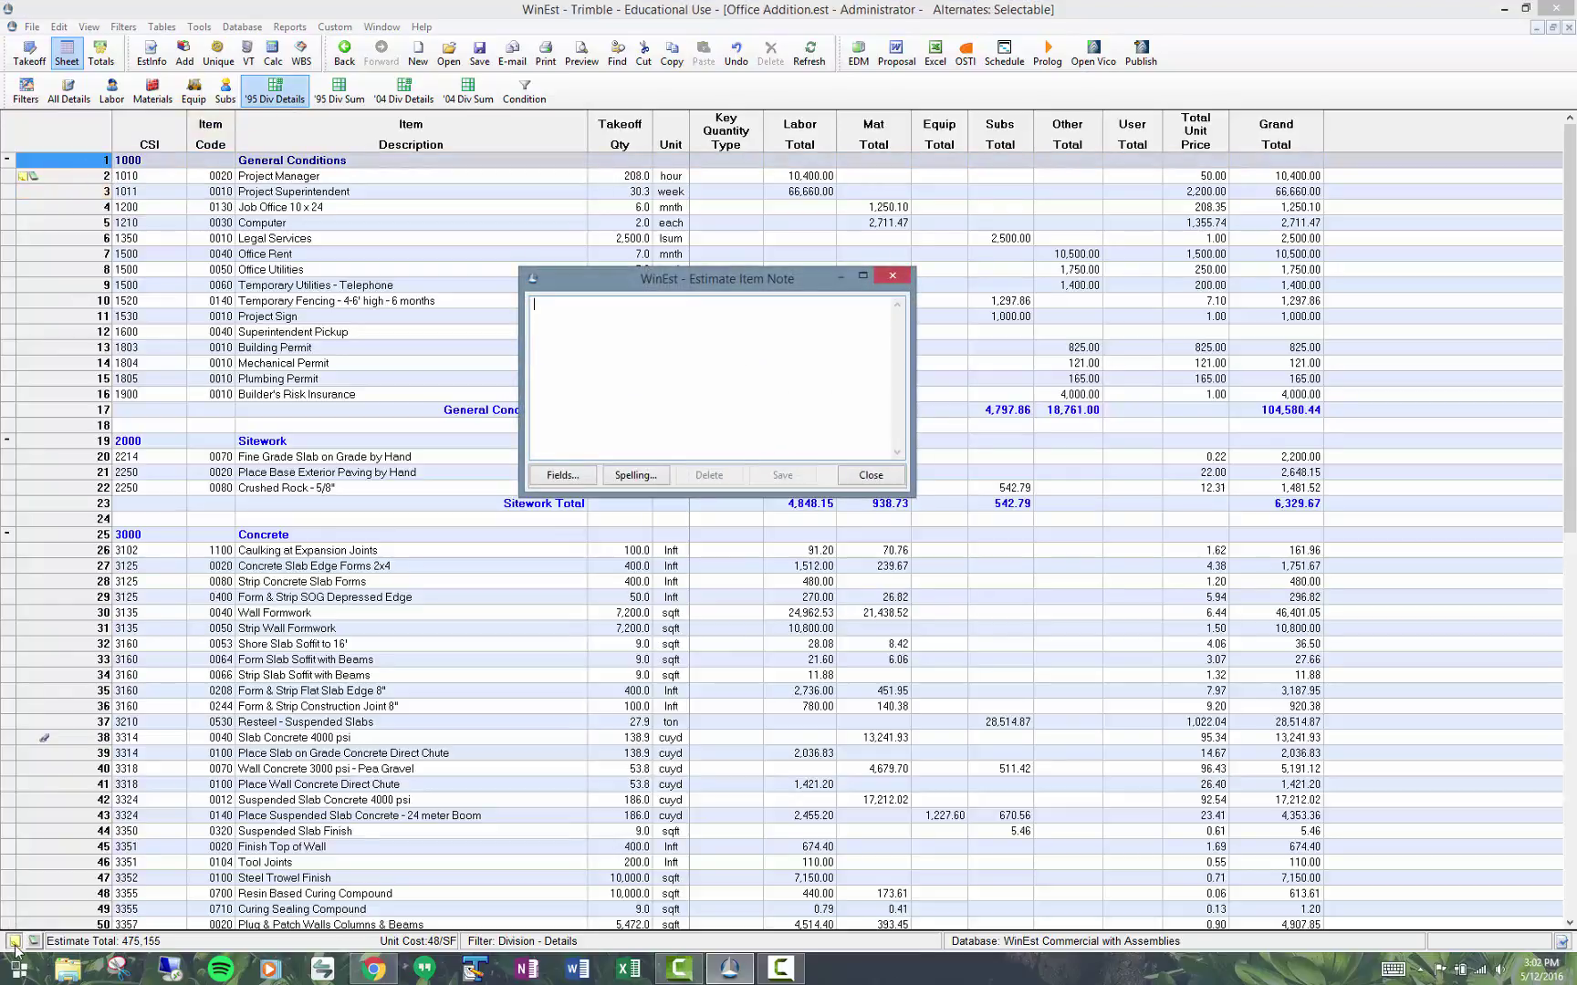
pyautogui.write('This is a division 1000 note')
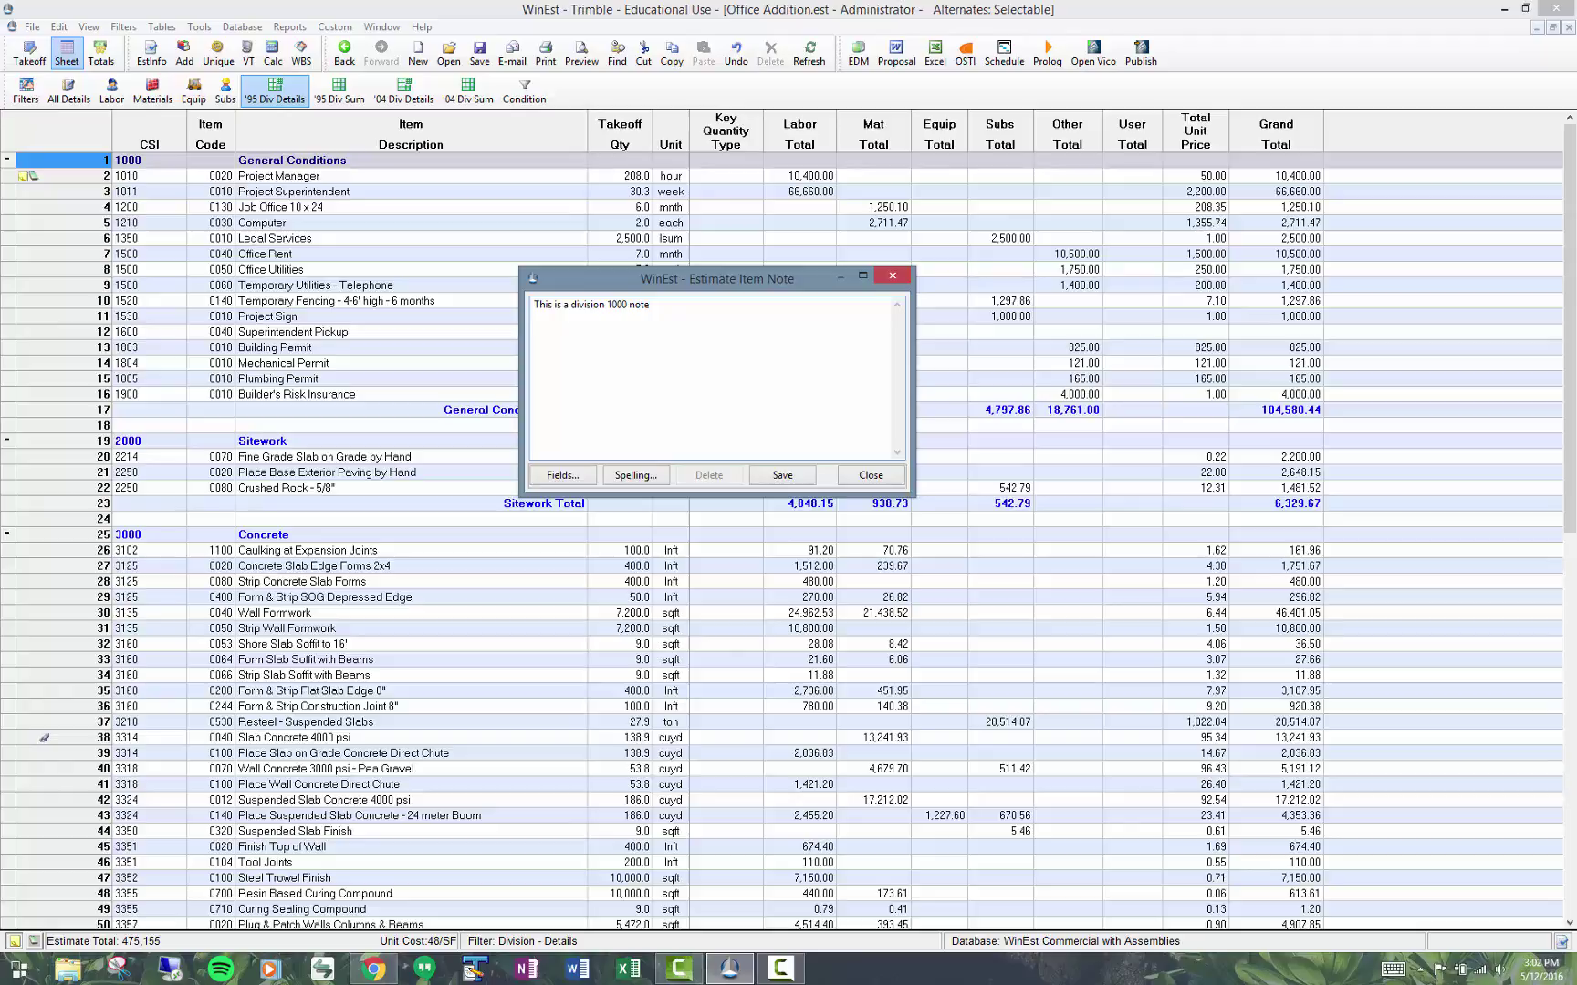
pyautogui.click(812, 481)
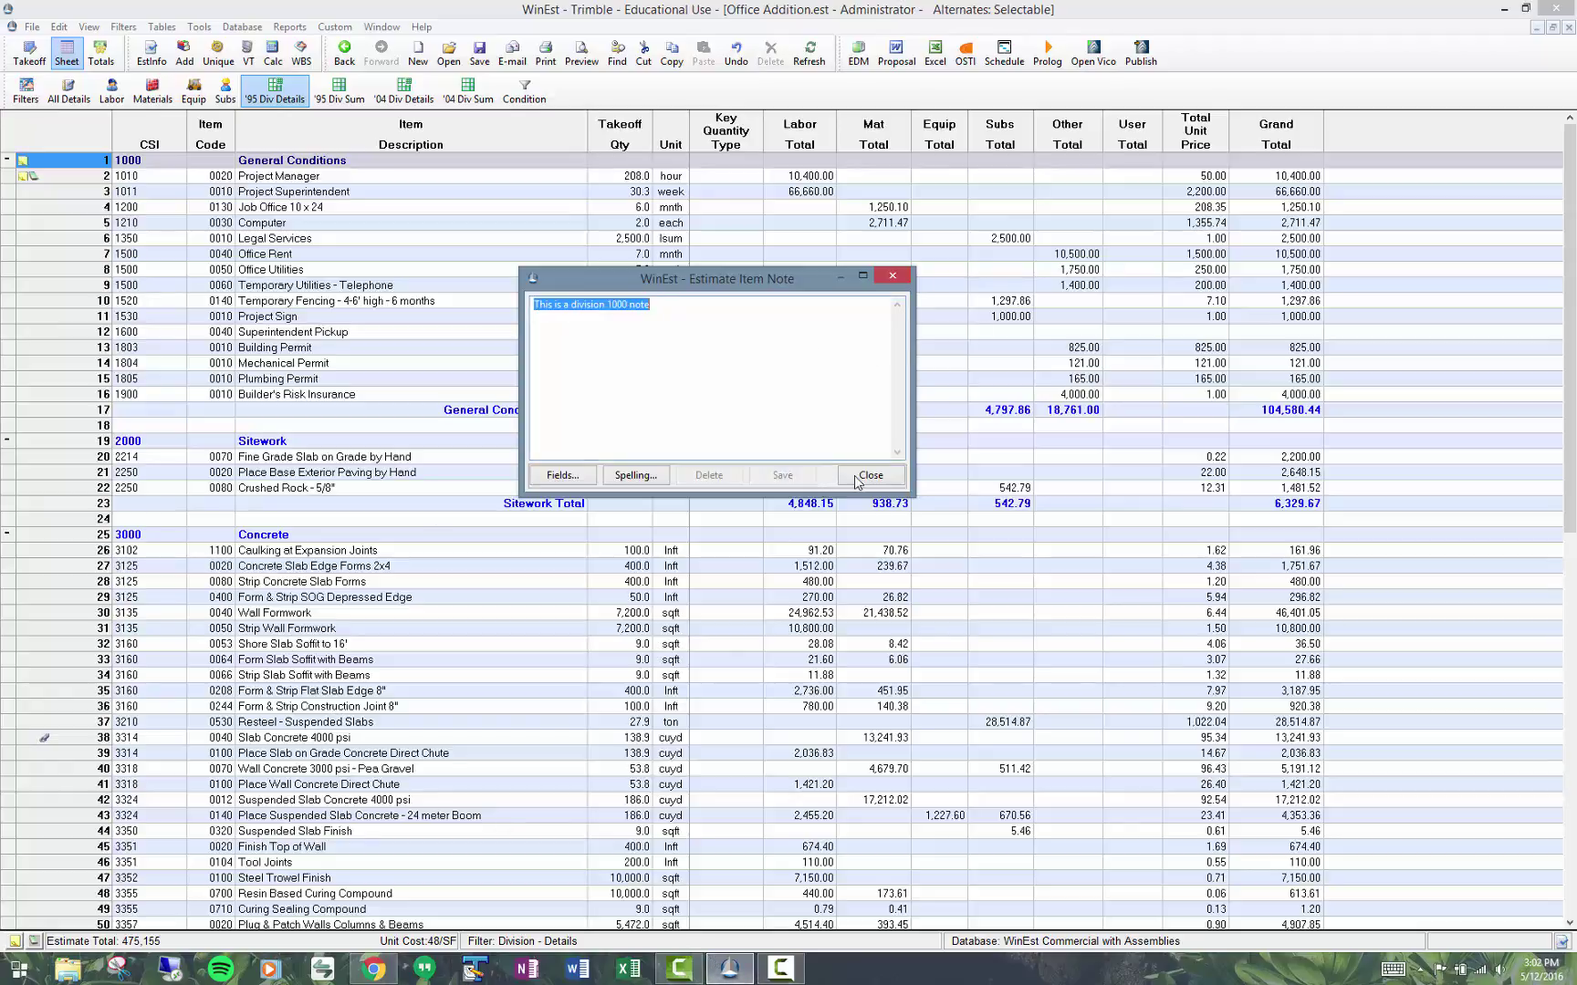
pyautogui.click(867, 476)
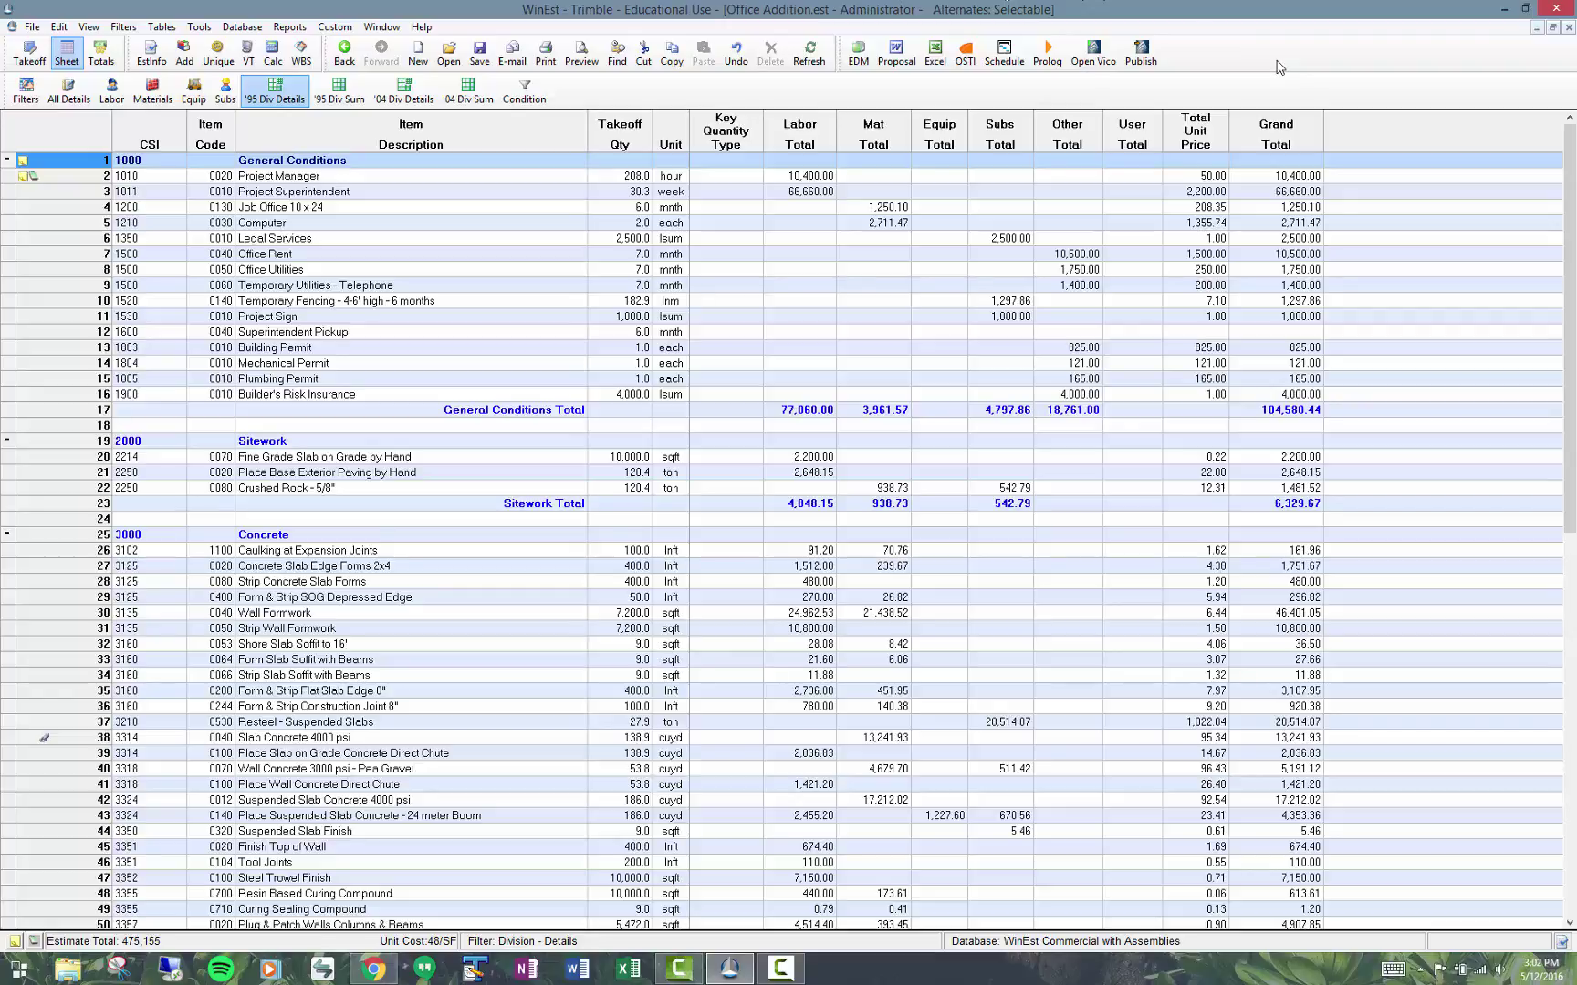
# Step: Insert a Note column beside Item Code and view the Project Manager's note from it
pyautogui.rightClick(201, 131)
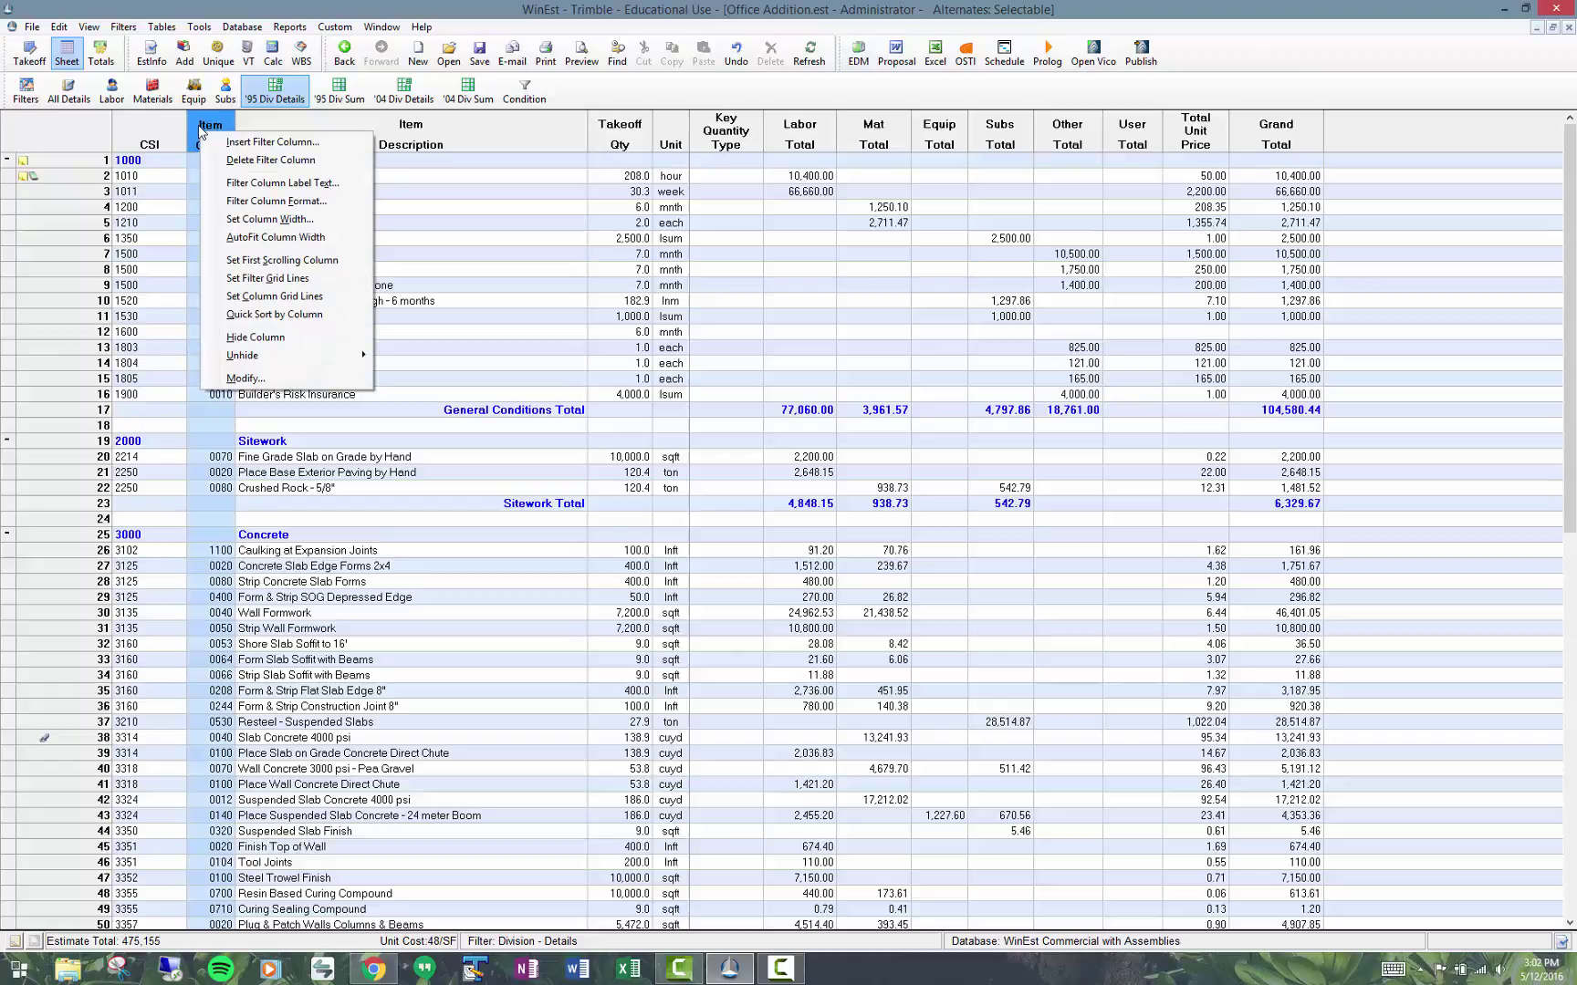
pyautogui.click(231, 142)
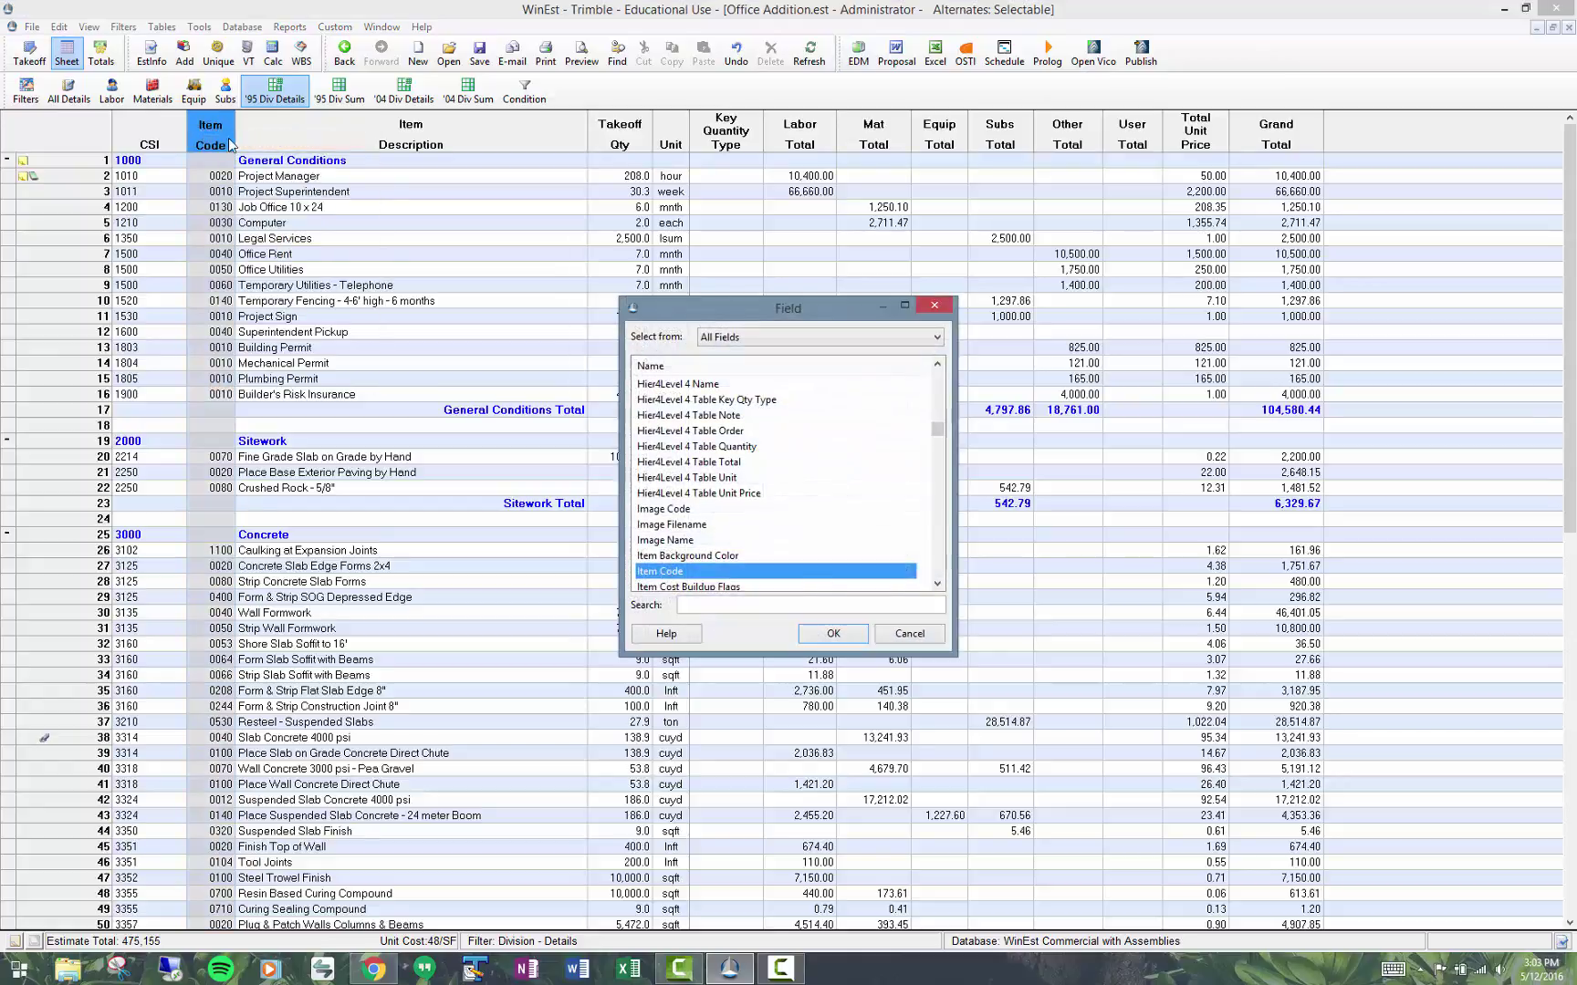
pyautogui.scroll(-15, 231, 142)
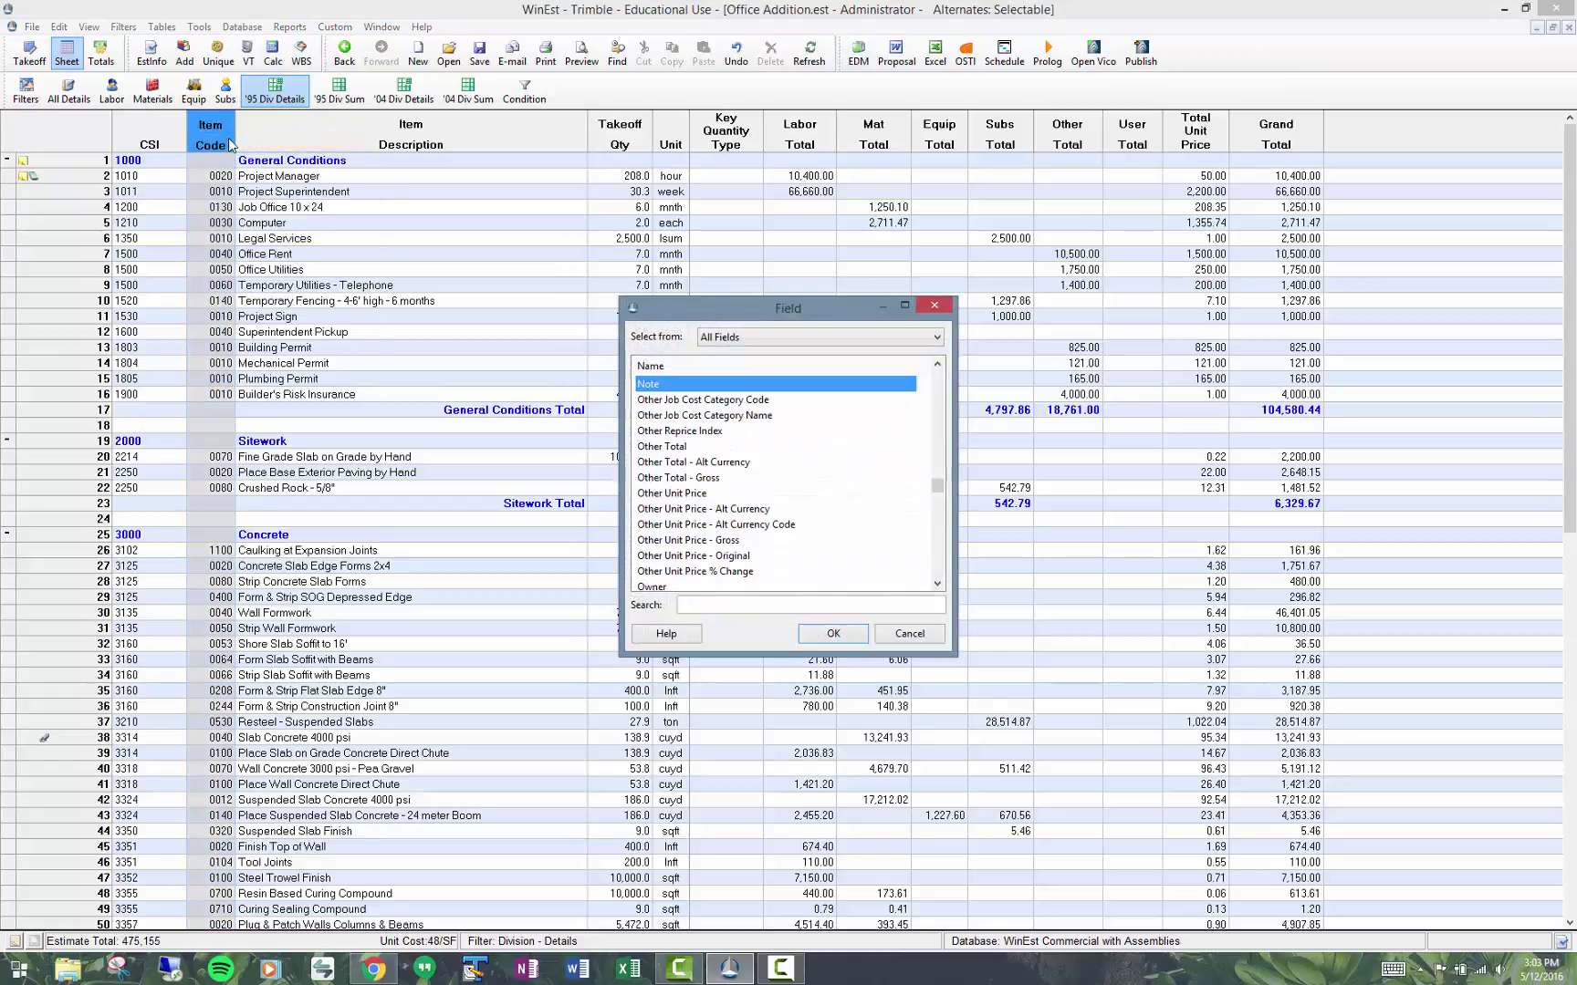
pyautogui.click(833, 634)
pyautogui.click(928, 477)
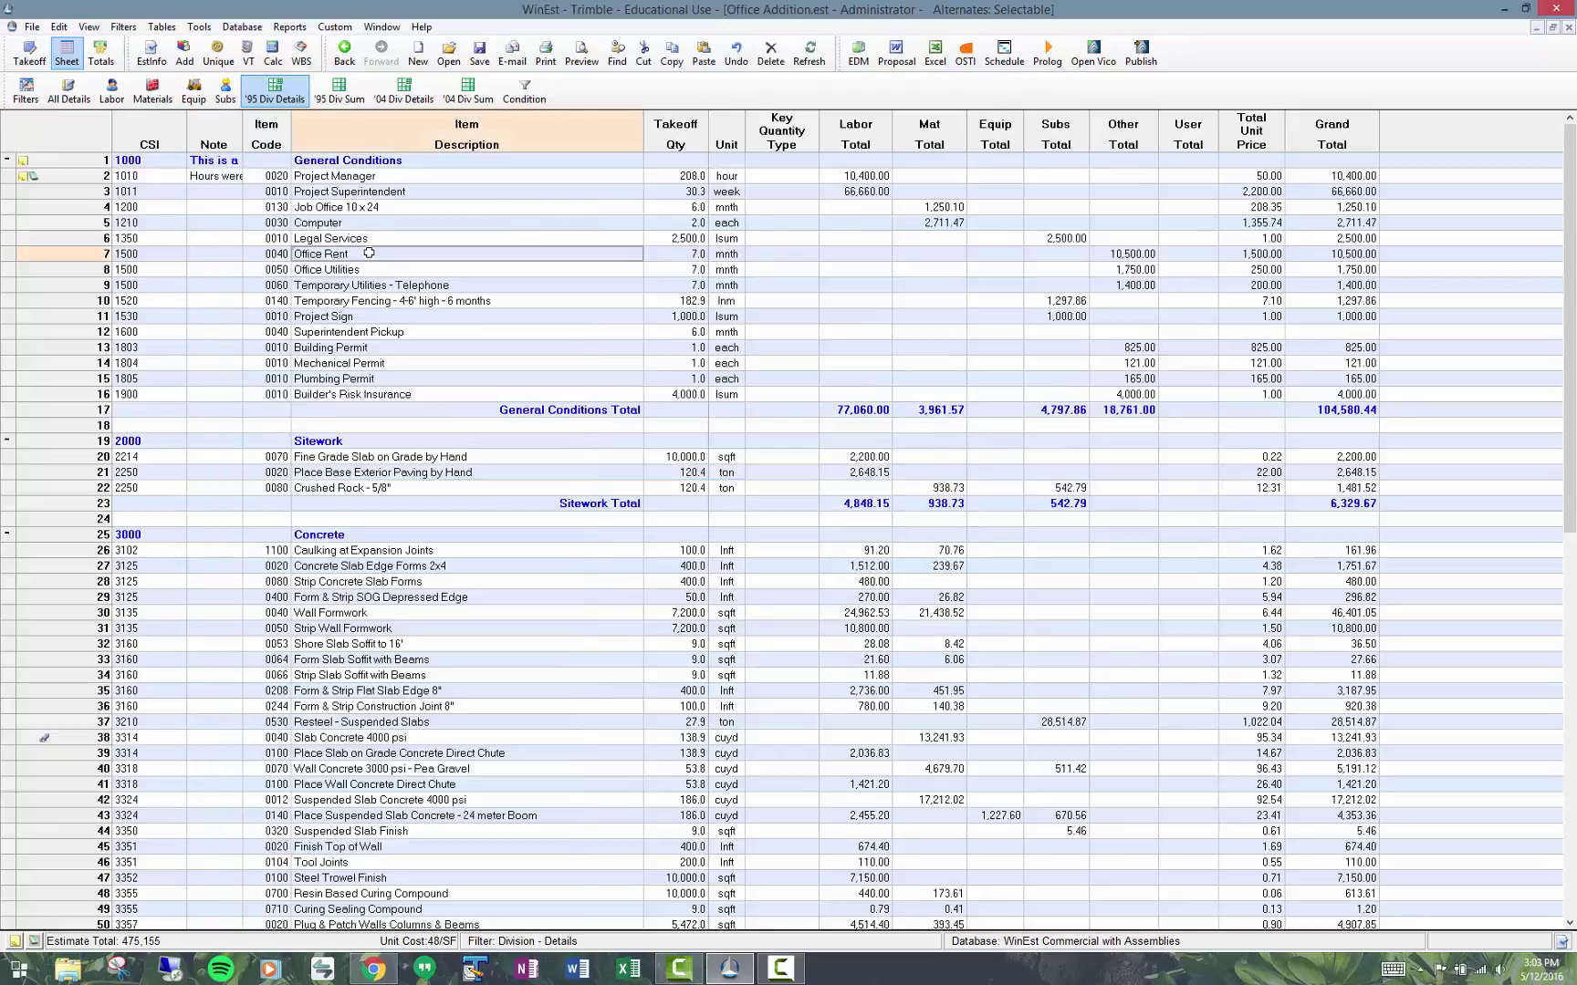
pyautogui.doubleClick(223, 177)
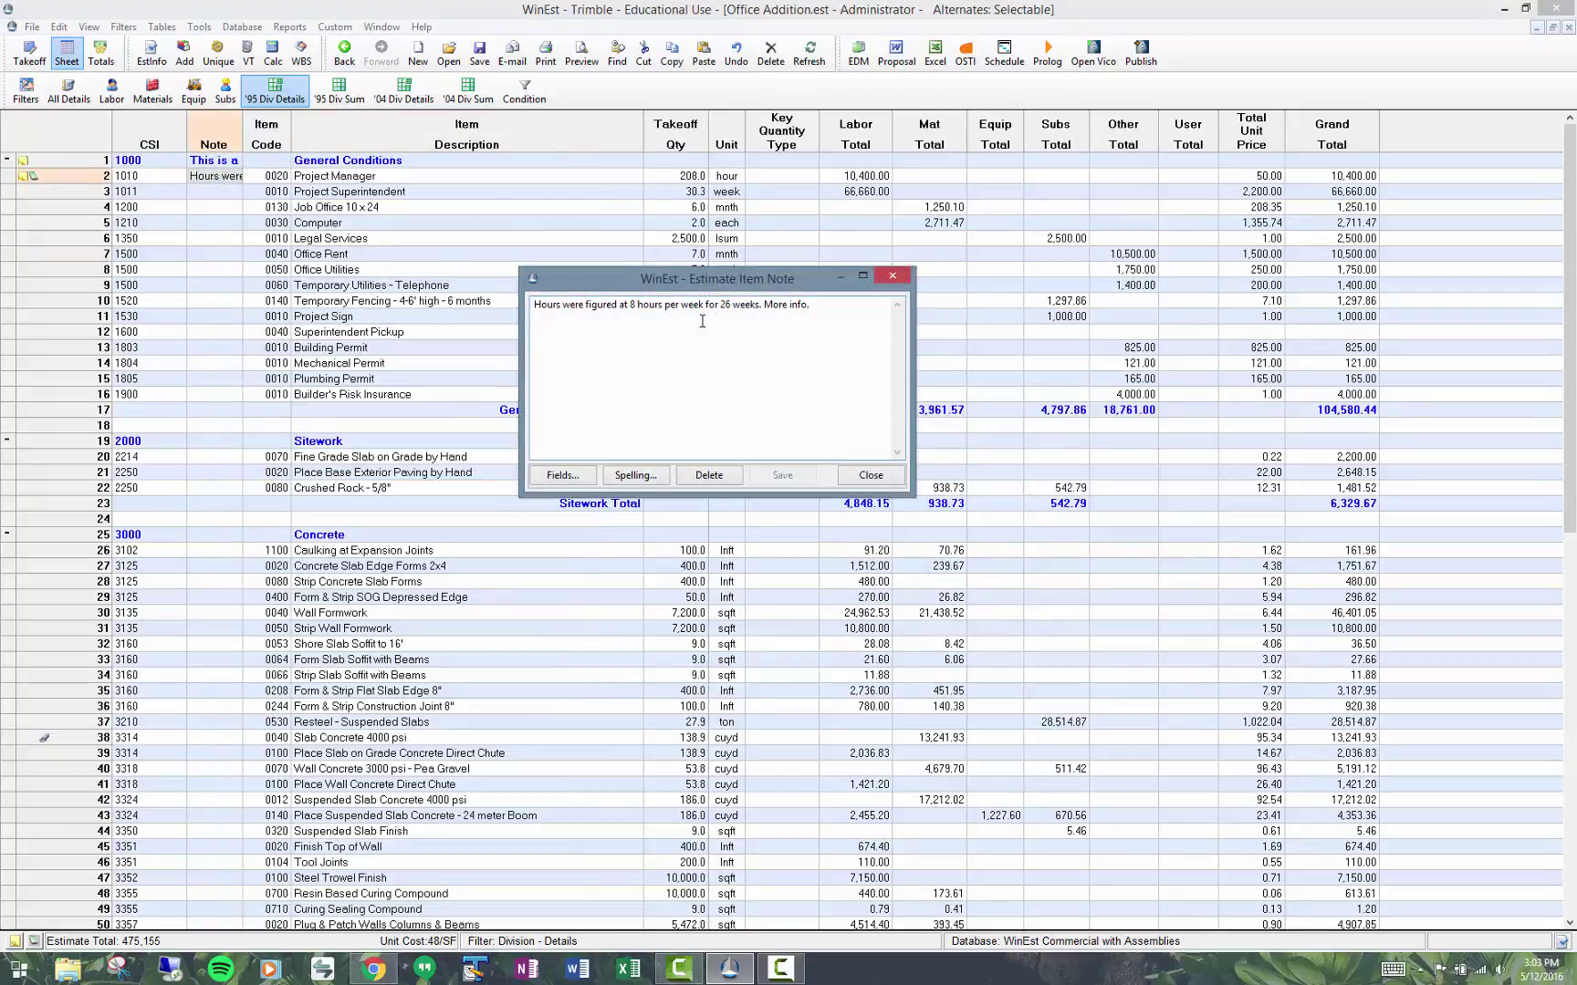
pyautogui.click(889, 474)
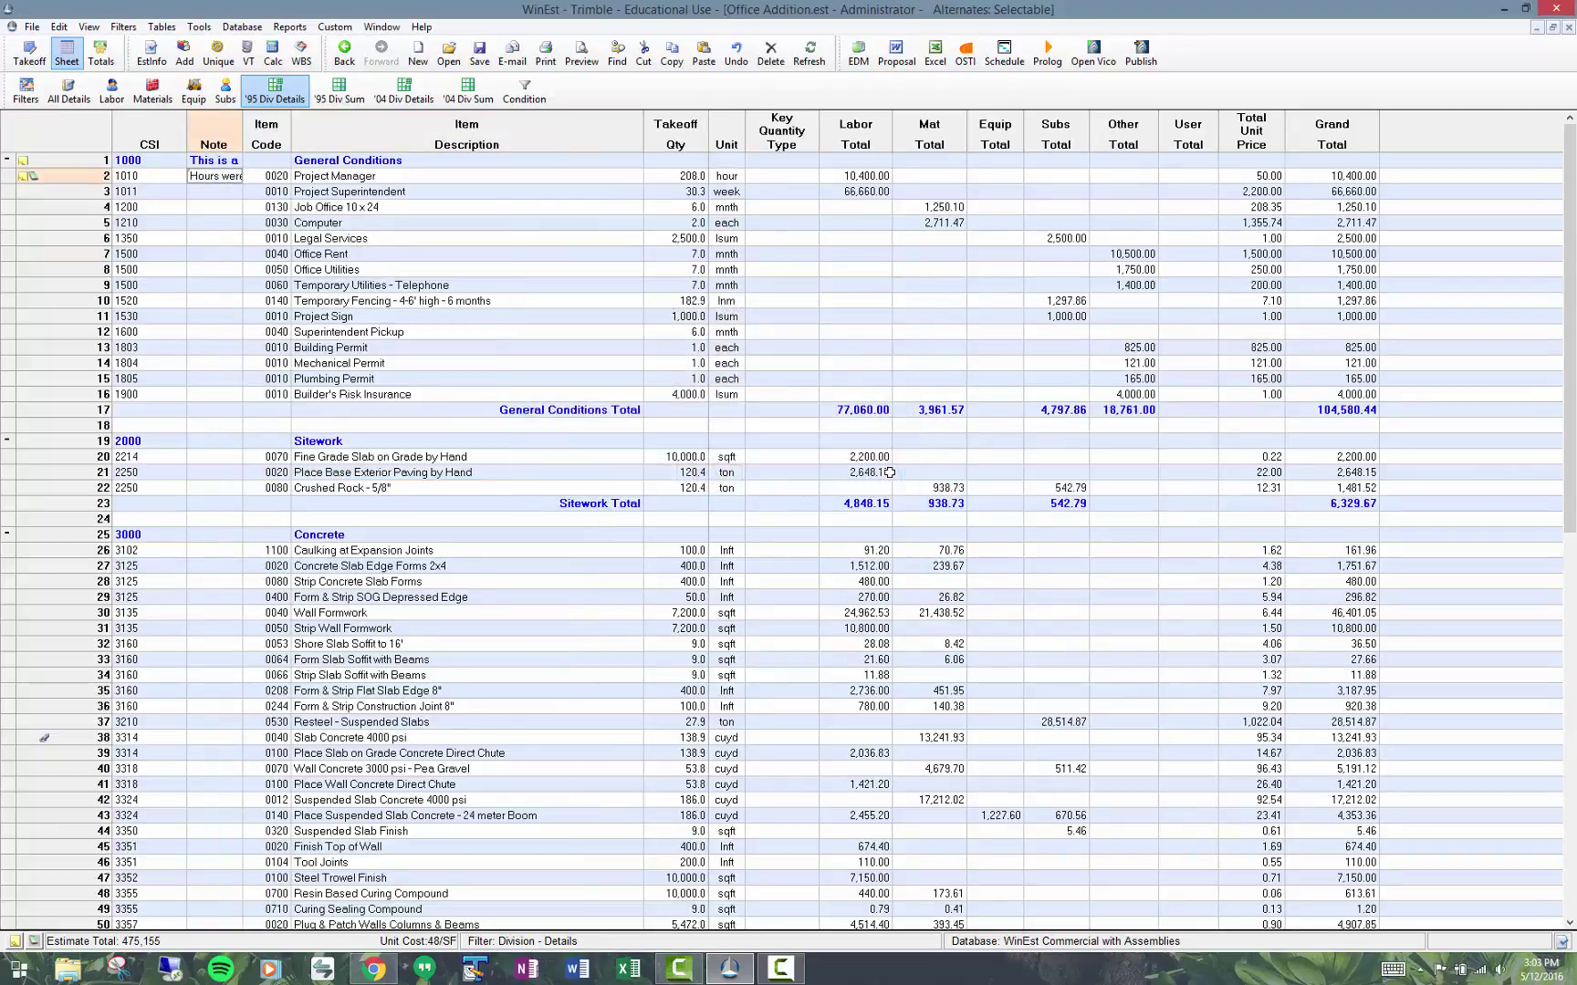